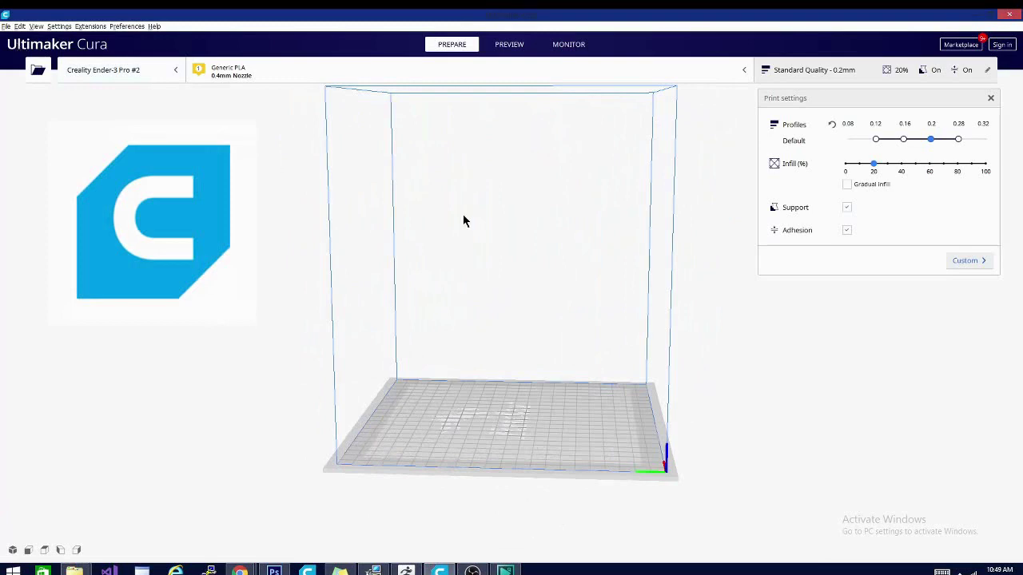
Load Vise_Handle.stl from the PETG vise folder onto the Ender-3 Pro build plate
{"action": "right_click_drag", "start_coordinate": [680, 387], "coordinate": [255, 382]}
{"action": "left_click", "coordinate": [5, 26]}
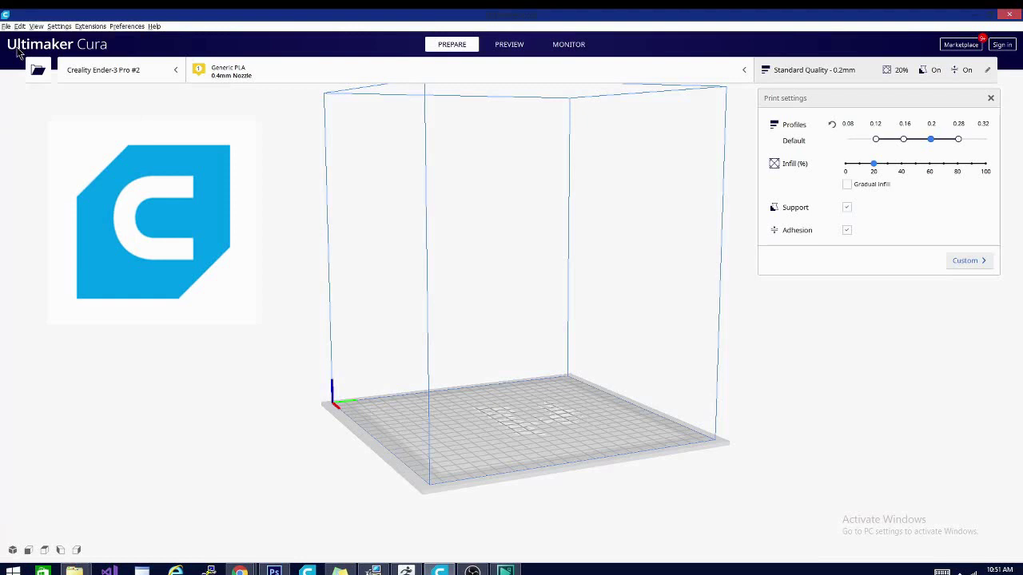
{"action": "left_click", "coordinate": [37, 70]}
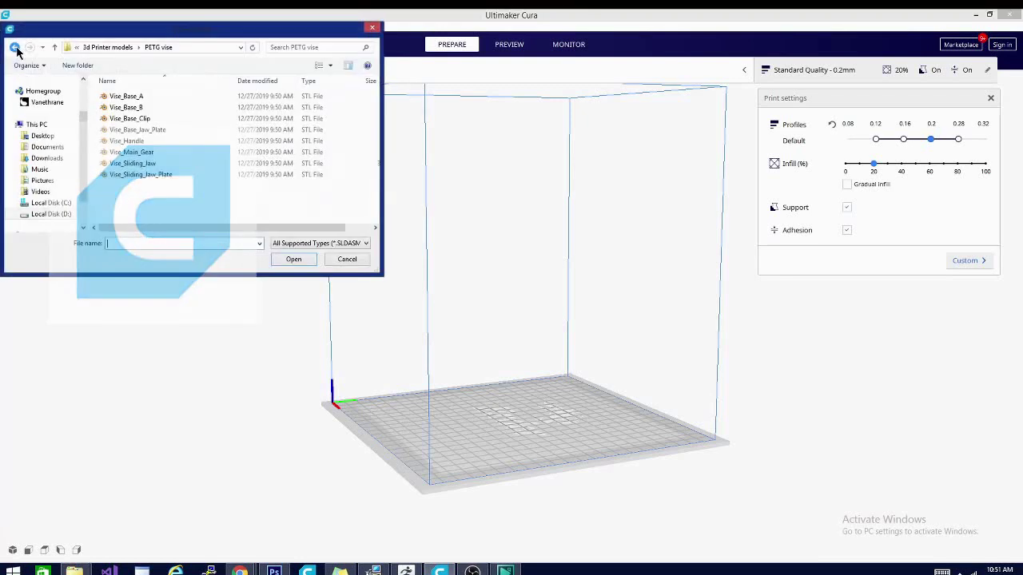
{"action": "left_click", "coordinate": [143, 143]}
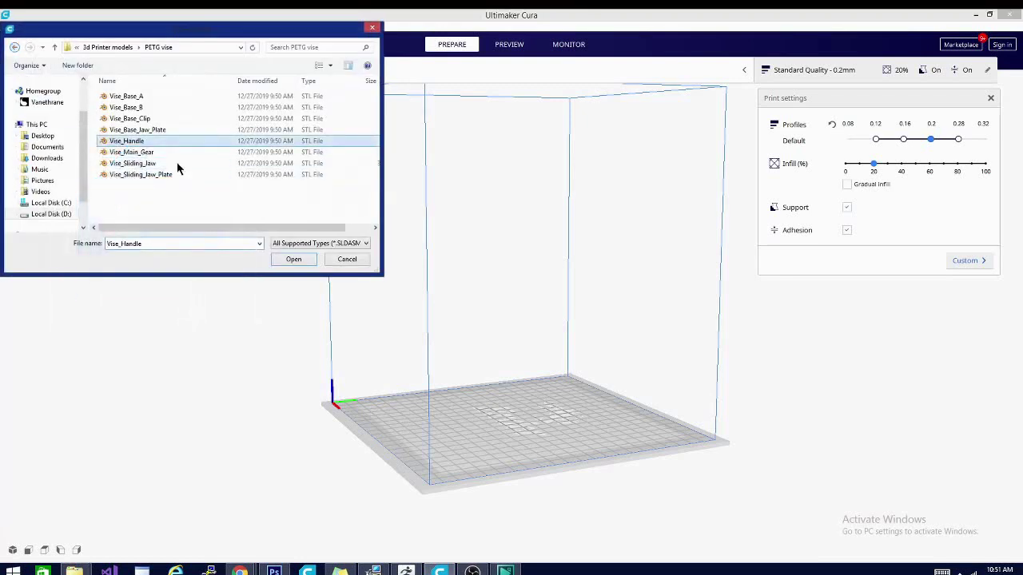
{"action": "left_click", "coordinate": [310, 261]}
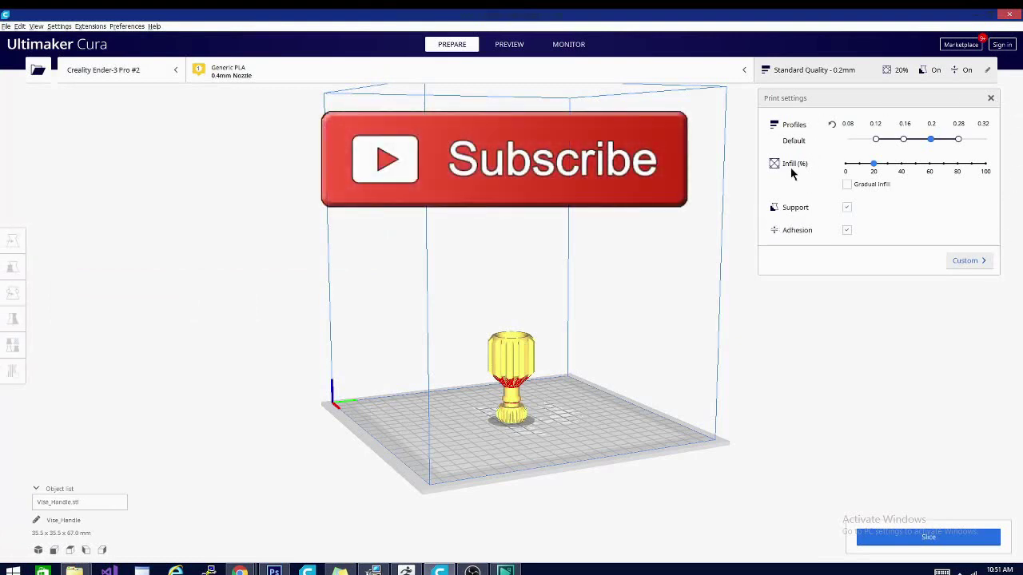
Show Custom print settings and collapse the Quality, Shell, Infill, Material, Speed and Travel categories
{"action": "left_click", "coordinate": [960, 264]}
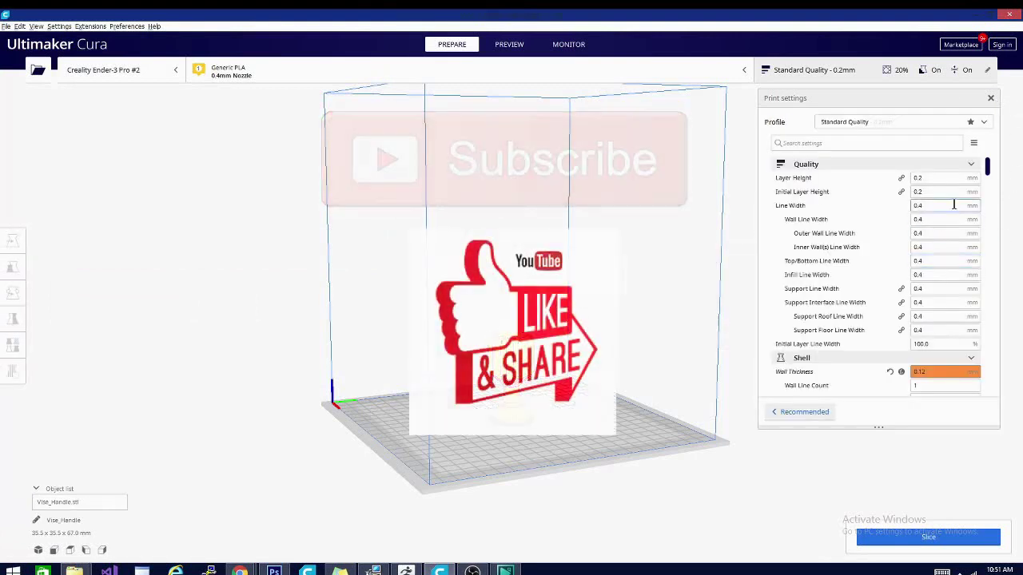
{"action": "left_click", "coordinate": [973, 164]}
{"action": "left_click", "coordinate": [970, 177]}
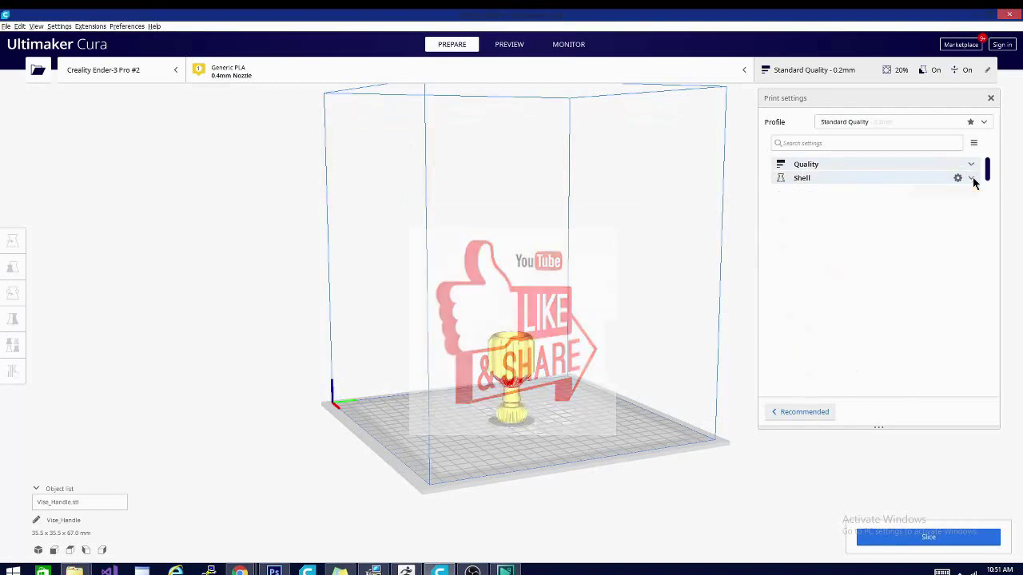
{"action": "left_click", "coordinate": [974, 194]}
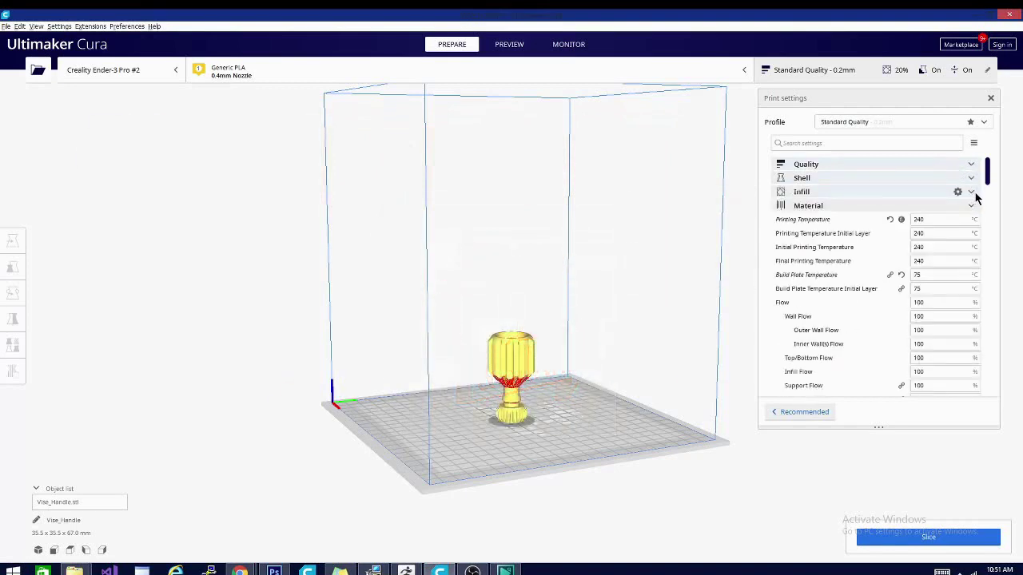
{"action": "left_click", "coordinate": [969, 206]}
{"action": "left_click", "coordinate": [971, 219]}
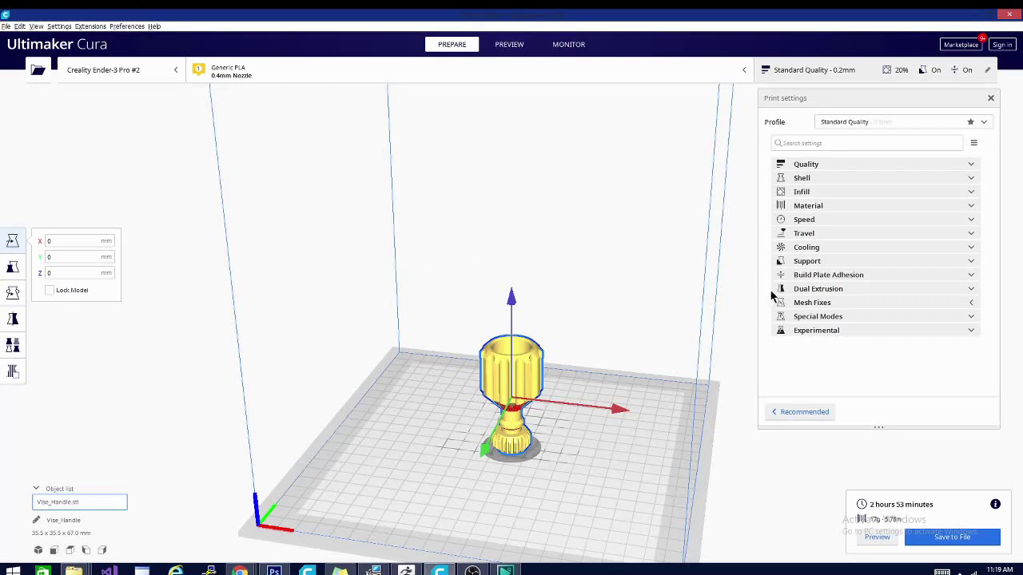
Switch back to Recommended settings (0.2 profile, 20% infill) and orbit around the handle
{"action": "left_click", "coordinate": [788, 412]}
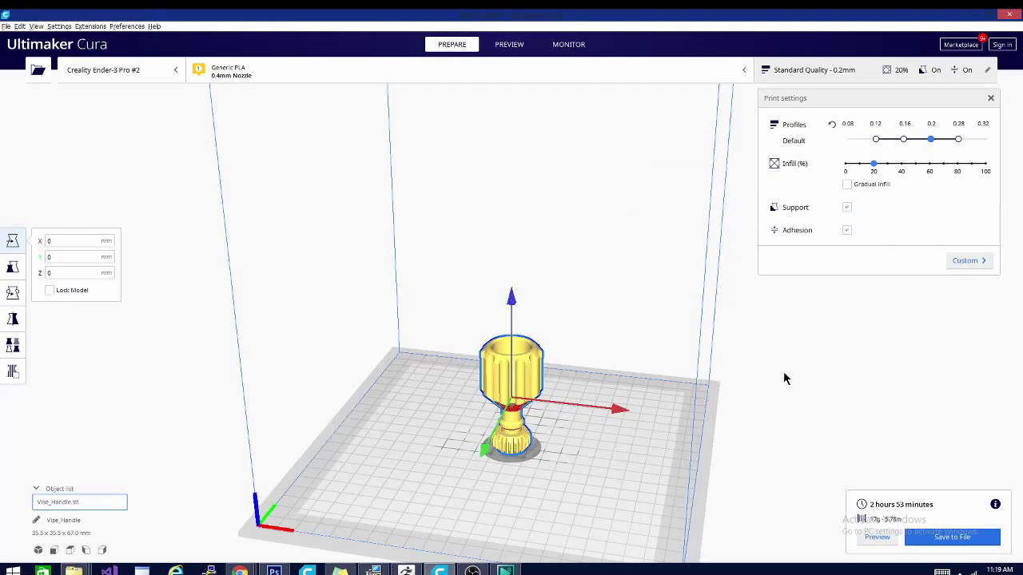
{"action": "right_click_drag", "start_coordinate": [783, 378], "coordinate": [468, 348]}
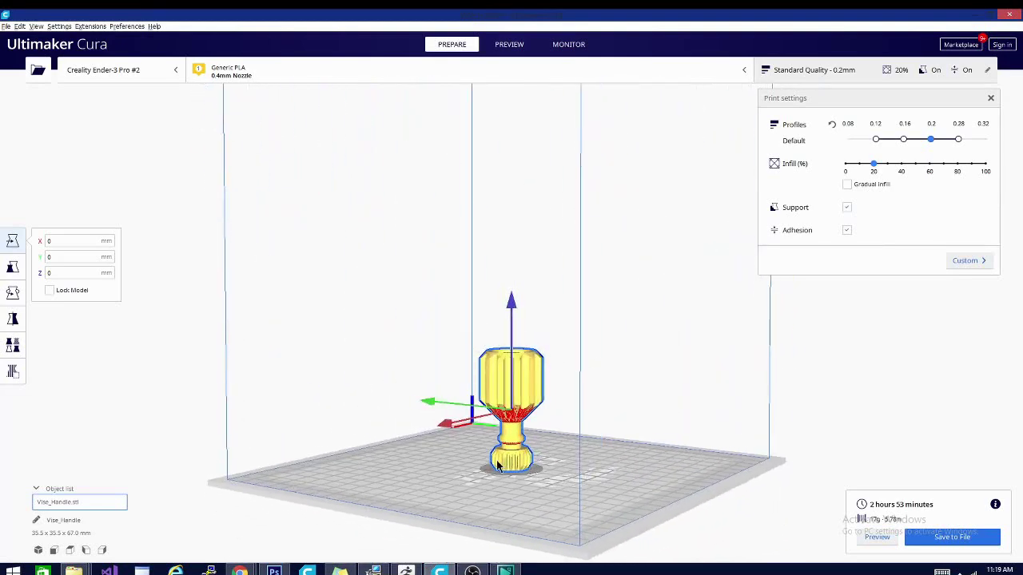
{"action": "right_click_drag", "start_coordinate": [576, 408], "coordinate": [373, 415]}
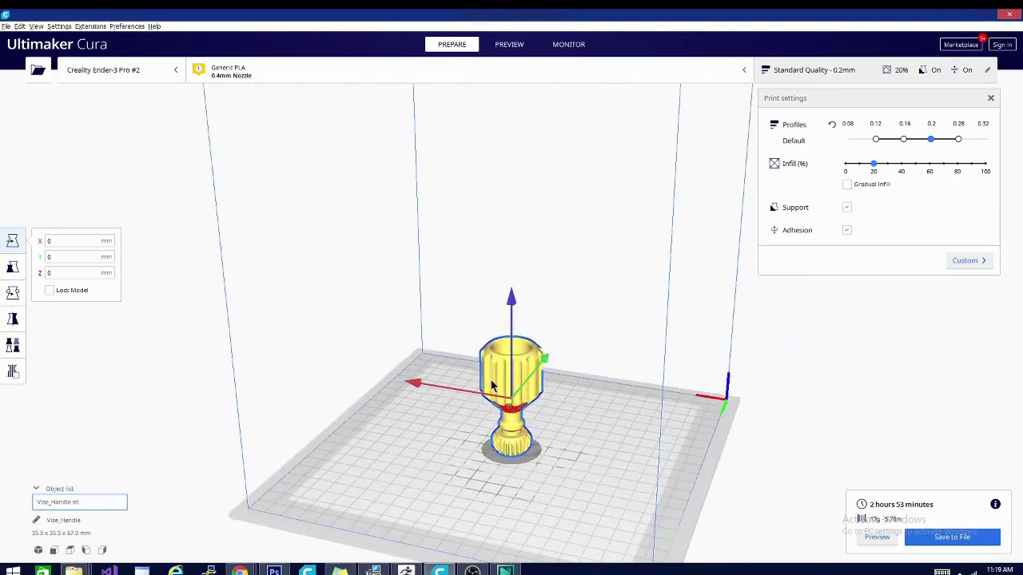
Delete Vise_Handle and load Vise_Sliding_Jaw_Plate.stl onto the build plate
{"action": "key", "text": "Delete"}
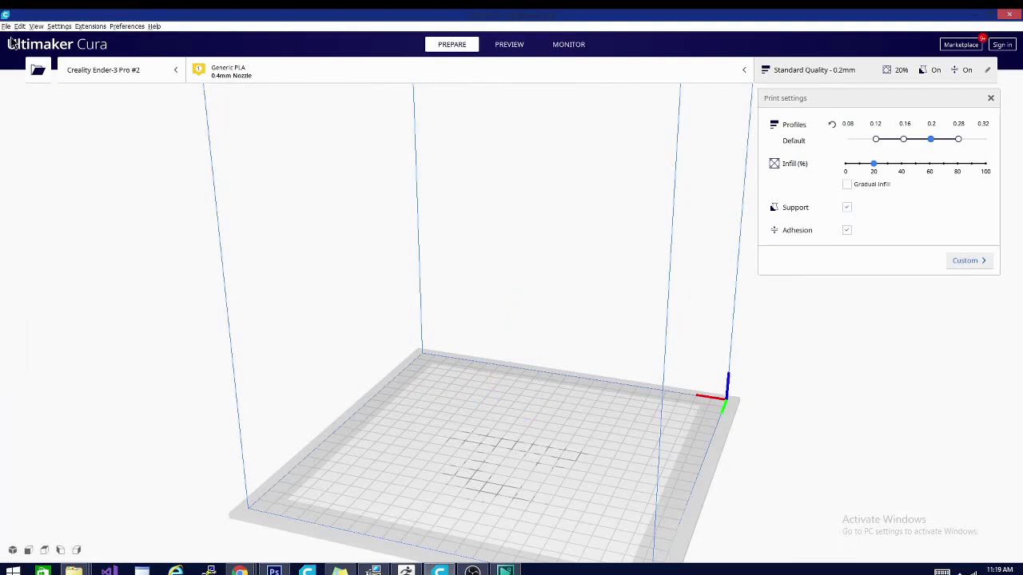
{"action": "left_click", "coordinate": [6, 26]}
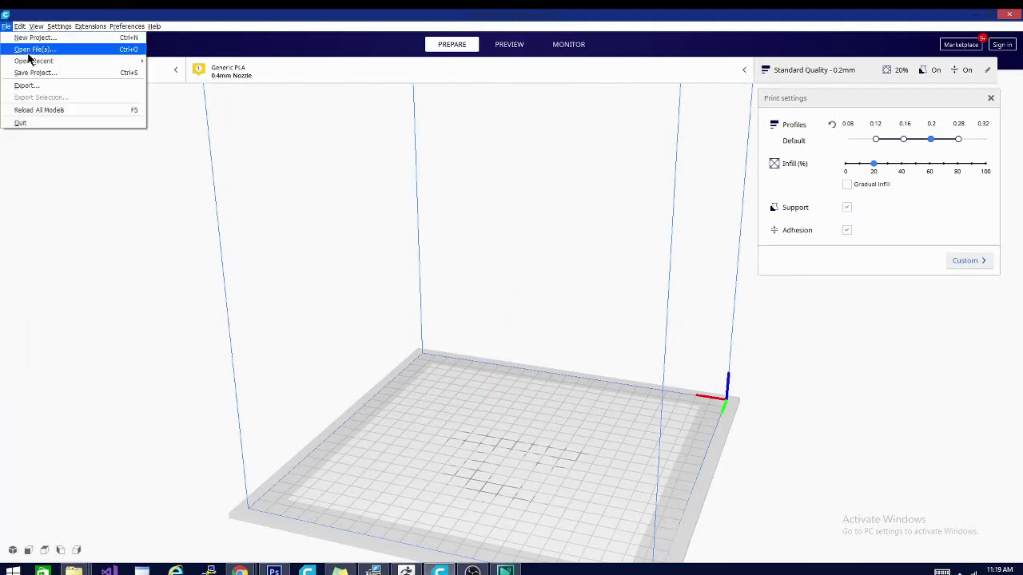
{"action": "left_click", "coordinate": [28, 49]}
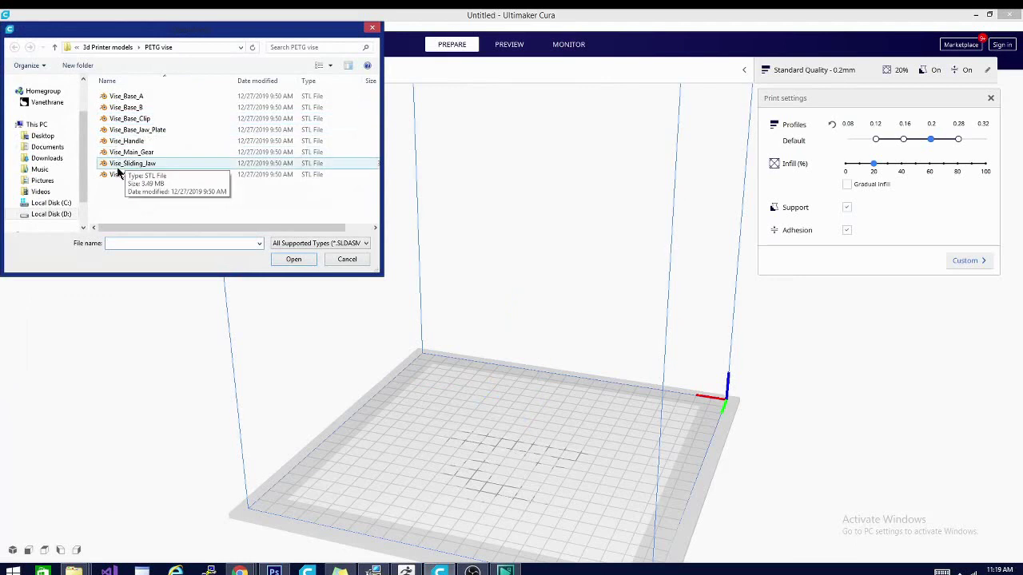
{"action": "left_click", "coordinate": [107, 176]}
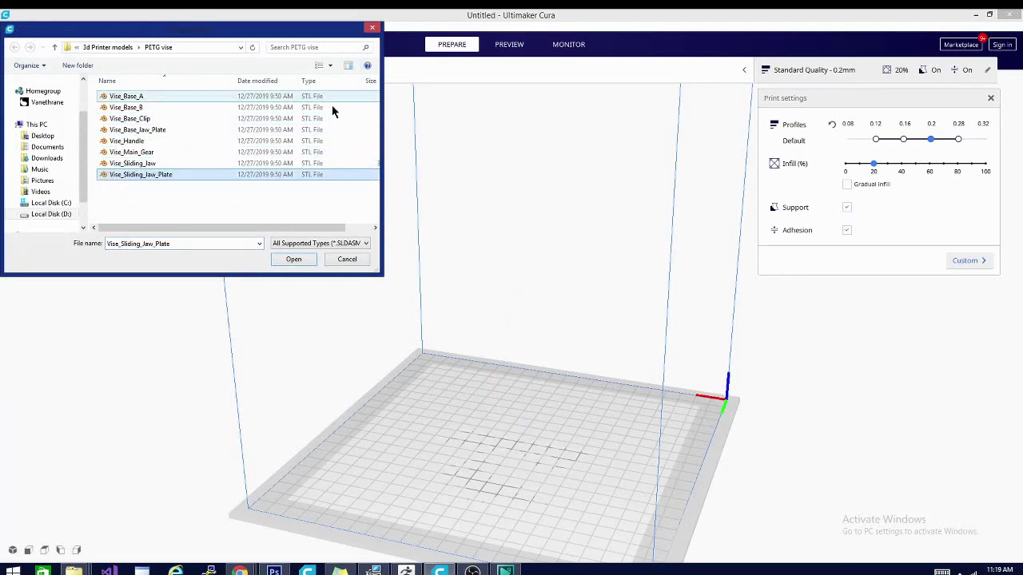
{"action": "left_click", "coordinate": [298, 261]}
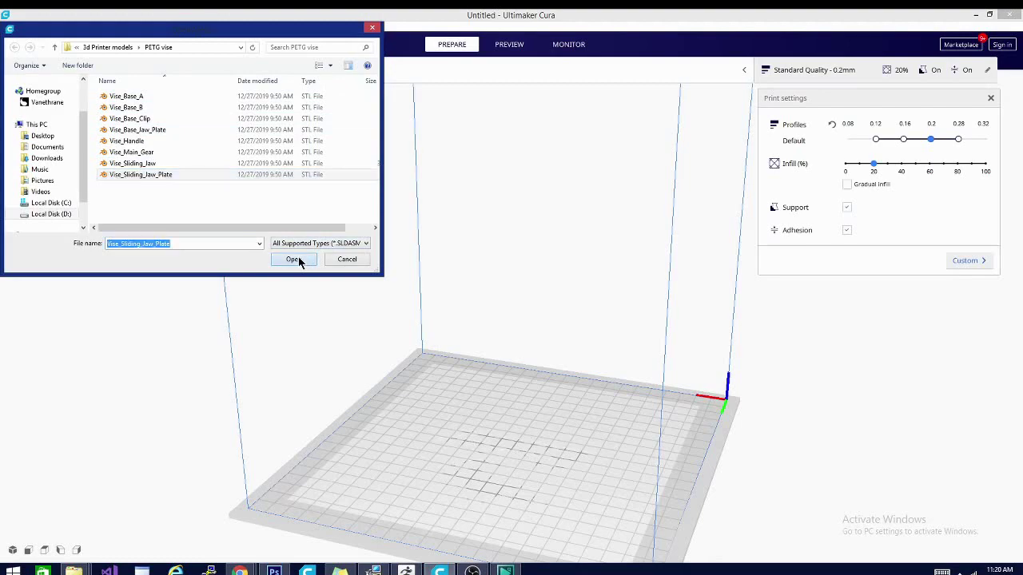
{"action": "right_click_drag", "start_coordinate": [381, 413], "coordinate": [675, 459]}
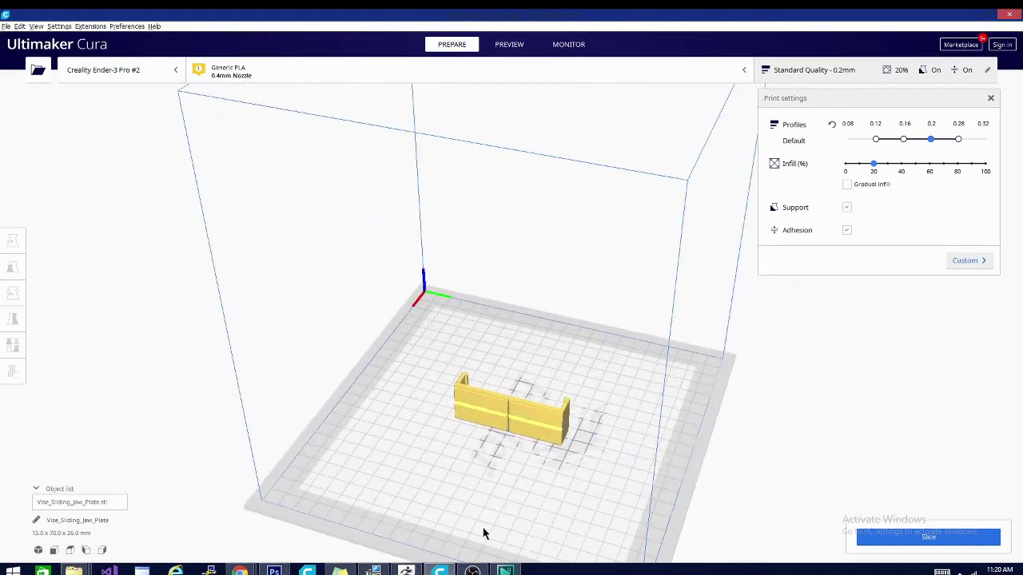
Drag jokerbust1.stl from the Desktop in File Explorer onto the Cura build plate
{"action": "right_click_drag", "start_coordinate": [409, 471], "coordinate": [326, 432]}
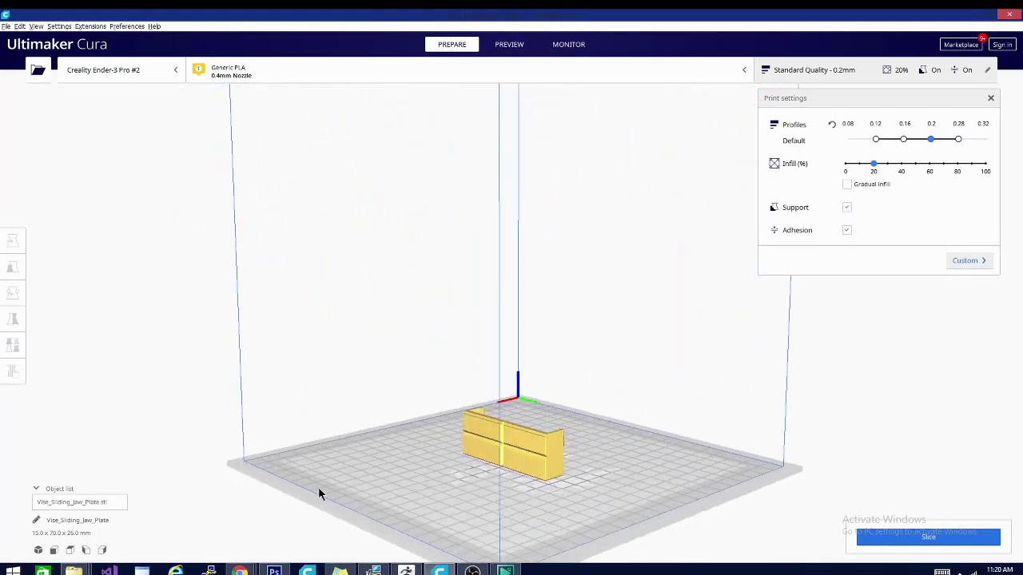
{"action": "mouse_move", "coordinate": [74, 570]}
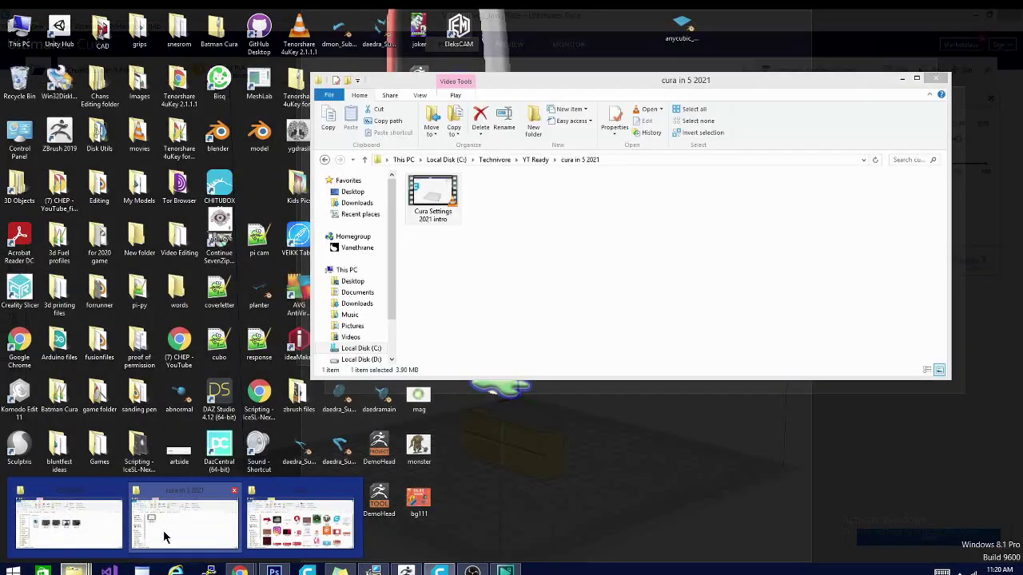
{"action": "left_click", "coordinate": [163, 530]}
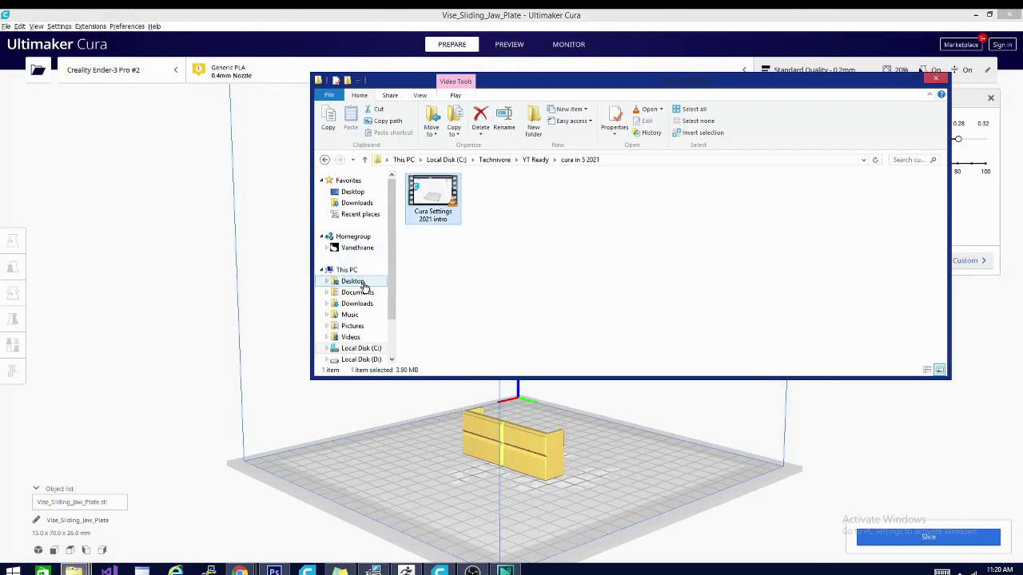
{"action": "left_click", "coordinate": [353, 284]}
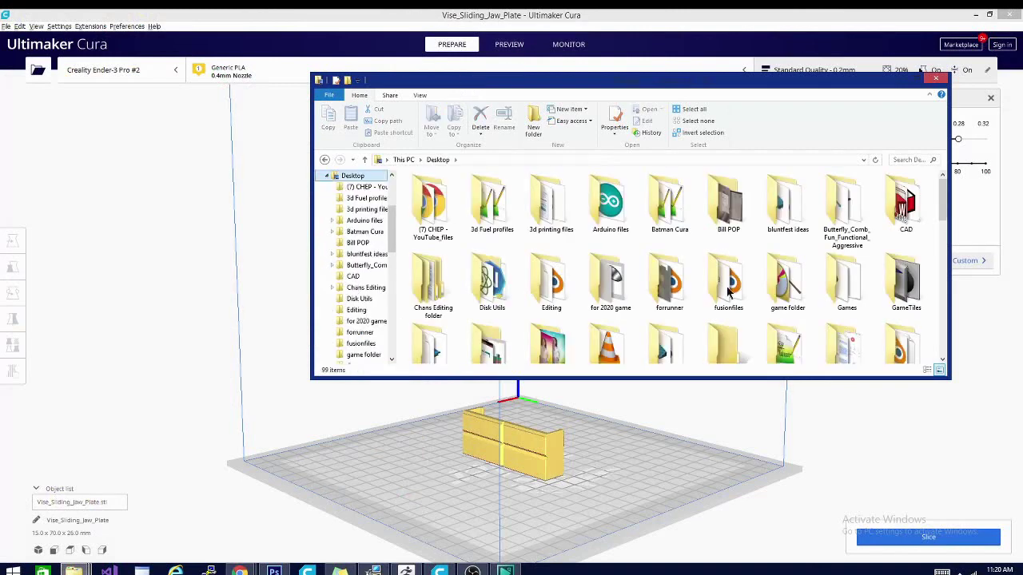
{"action": "left_click_drag", "start_coordinate": [946, 205], "coordinate": [946, 328]}
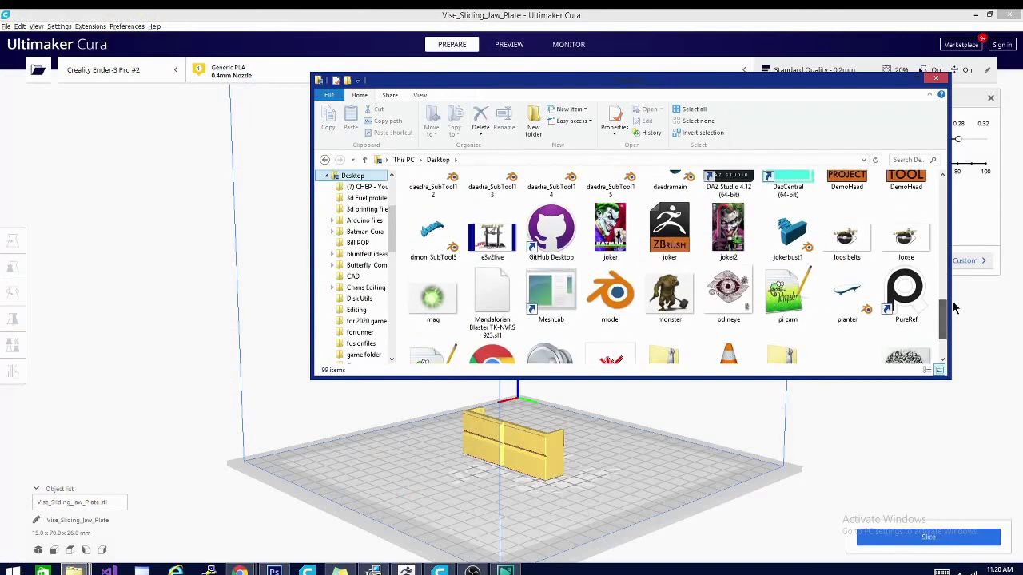
{"action": "left_click", "coordinate": [802, 238]}
{"action": "left_click_drag", "start_coordinate": [801, 239], "coordinate": [347, 450]}
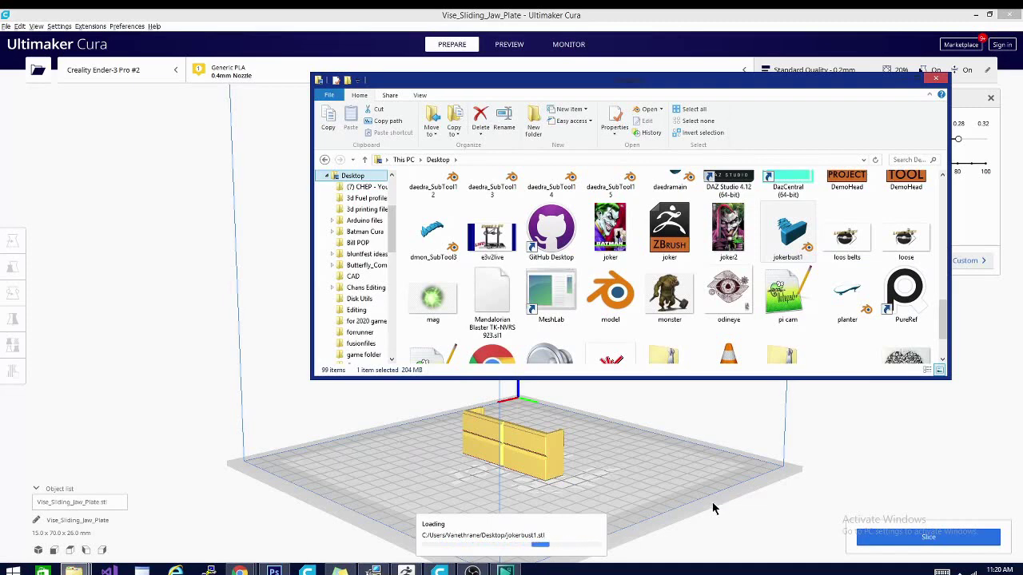
{"action": "left_click", "coordinate": [196, 367]}
{"action": "right_click_drag", "start_coordinate": [746, 429], "coordinate": [612, 381]}
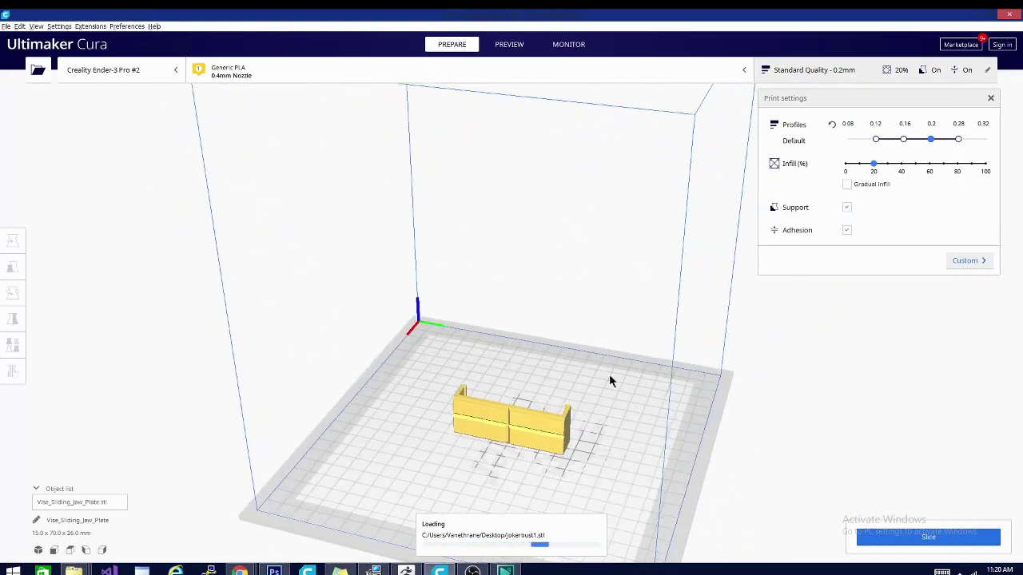
Delete the Vise_Sliding_Jaw_Plate and select the jokerbust1 model
{"action": "right_click_drag", "start_coordinate": [468, 404], "coordinate": [781, 454]}
{"action": "left_click", "coordinate": [513, 410]}
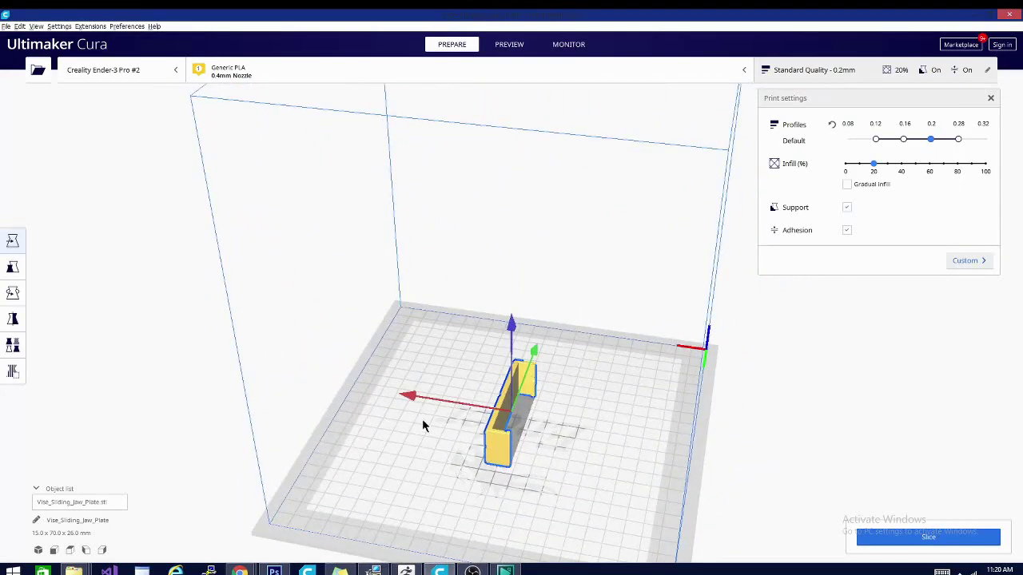
{"action": "right_click_drag", "start_coordinate": [603, 489], "coordinate": [541, 398]}
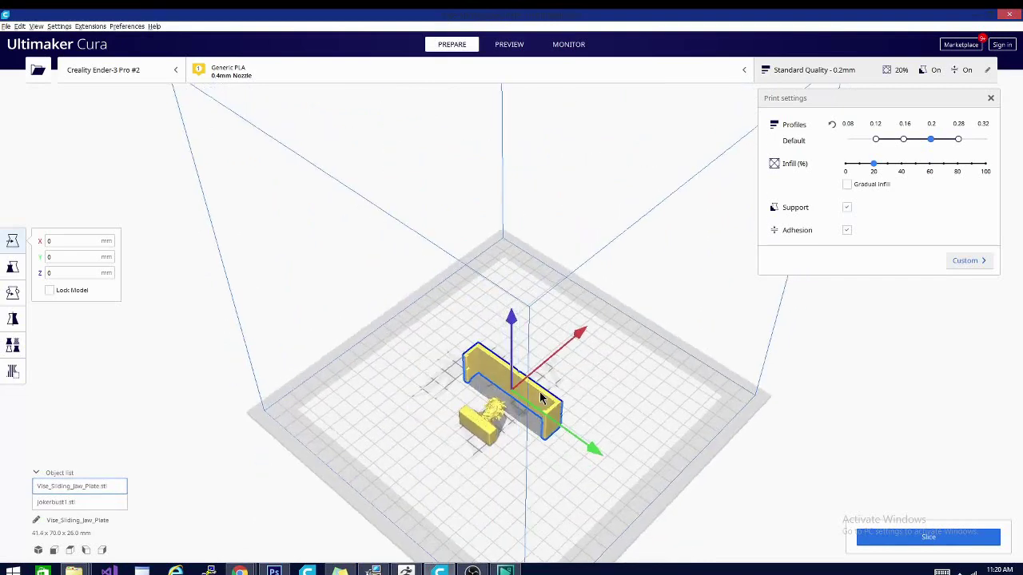
{"action": "key", "text": "Delete"}
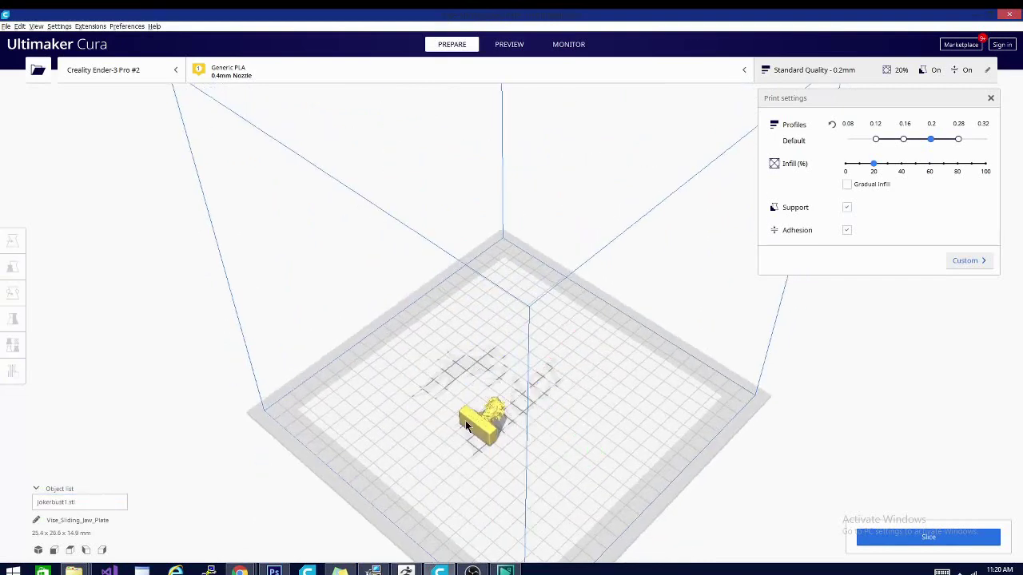
{"action": "left_click", "coordinate": [477, 420]}
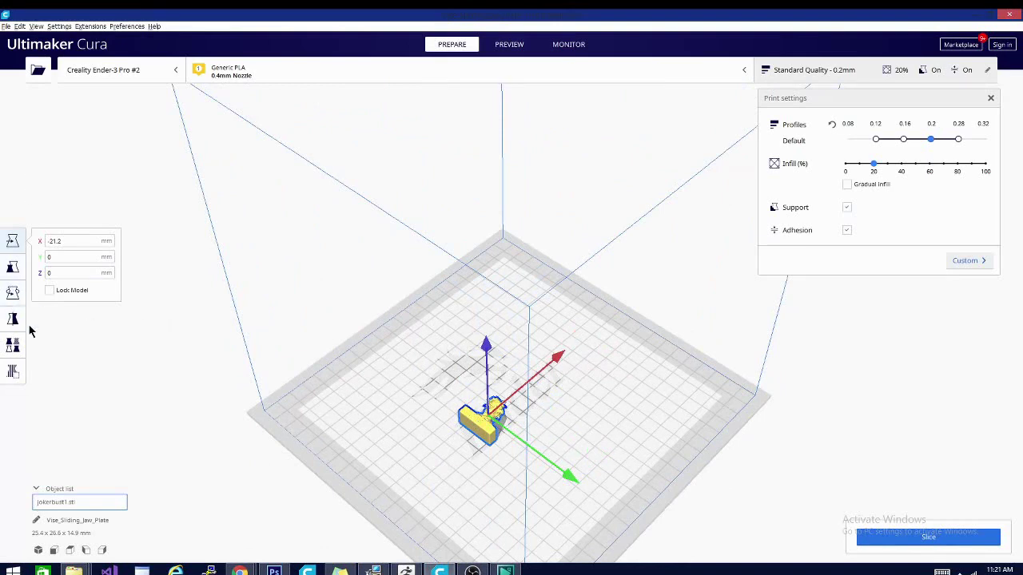
Scale the Joker bust uniformly to 500%, making it 127.0 x 133.2 x 74.5 mm
{"action": "left_click", "coordinate": [13, 268]}
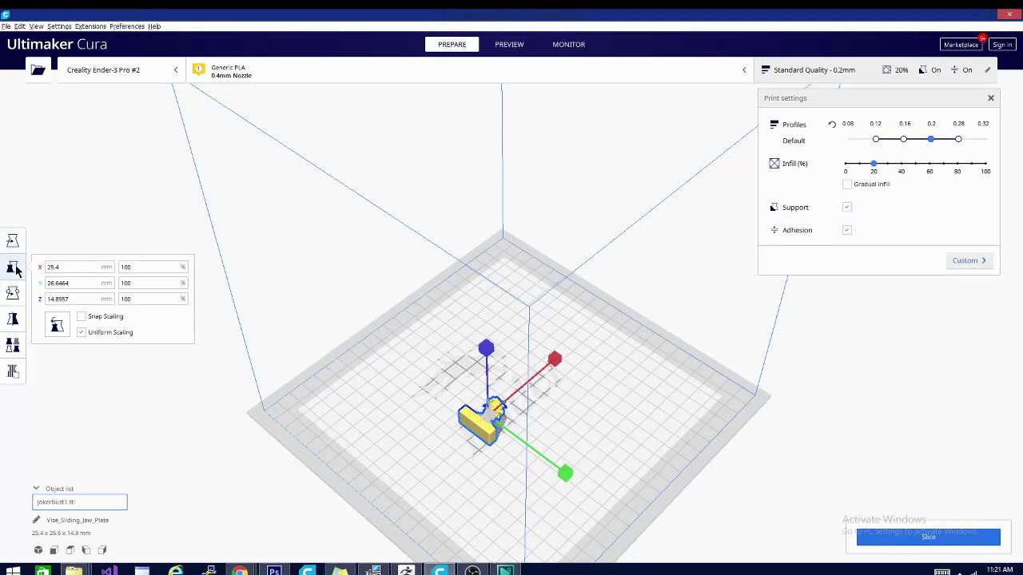
{"action": "double_click", "coordinate": [141, 268]}
{"action": "key", "text": "Return"}
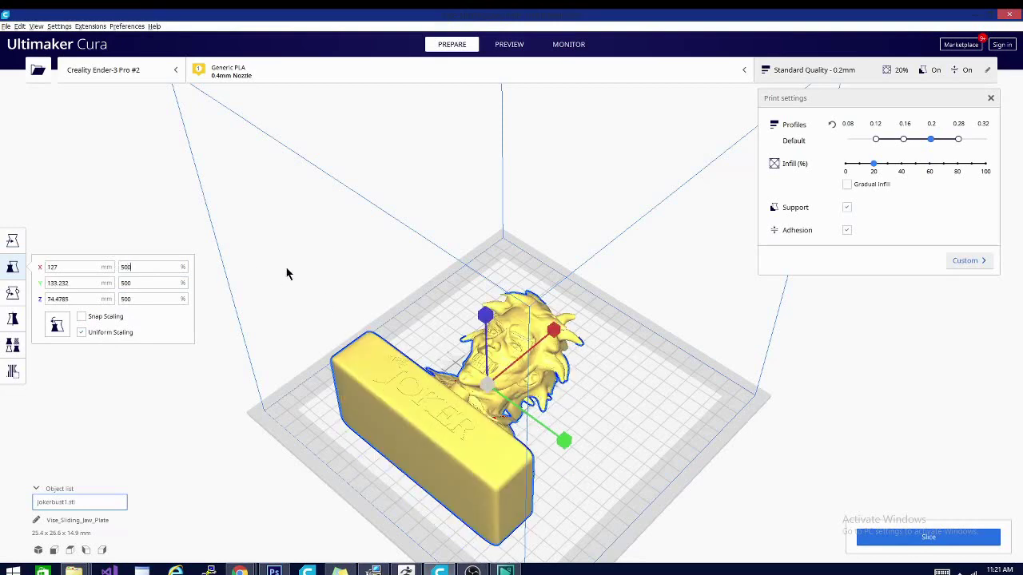
{"action": "right_click_drag", "start_coordinate": [238, 459], "coordinate": [500, 449]}
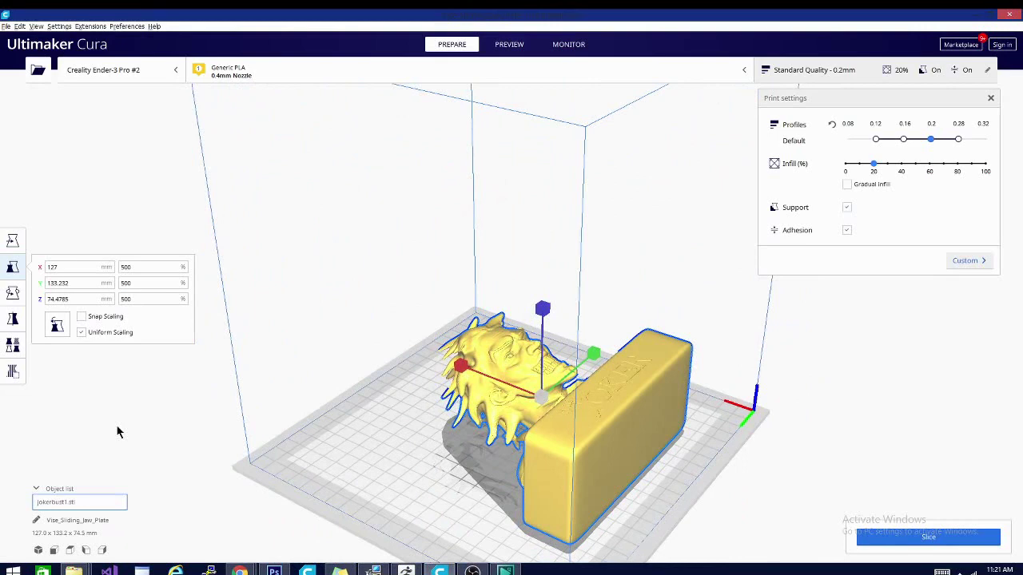
Use Rotate's face alignment to lay the bust's base face on the build plate
{"action": "left_click", "coordinate": [14, 300]}
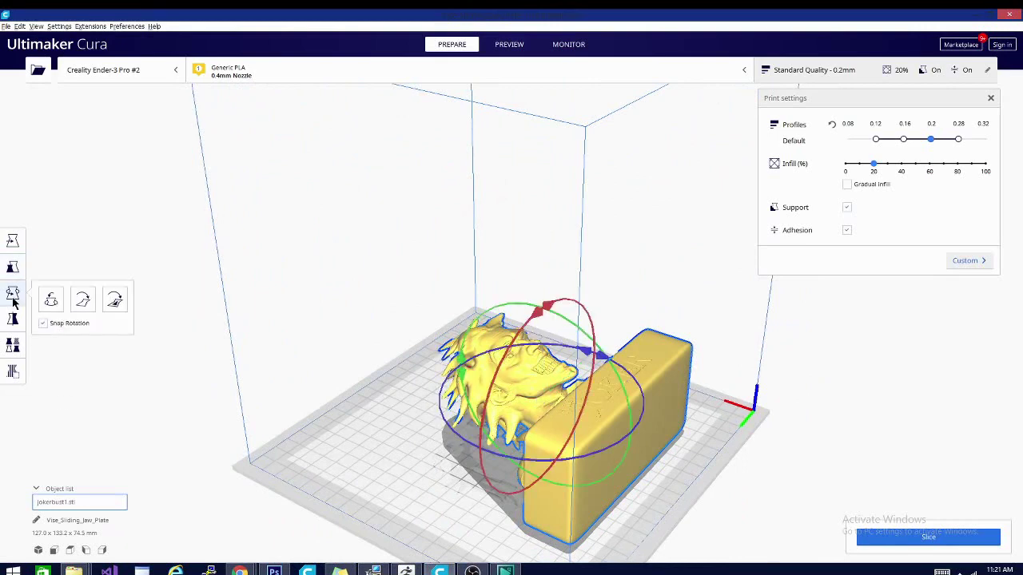
{"action": "left_click", "coordinate": [114, 301]}
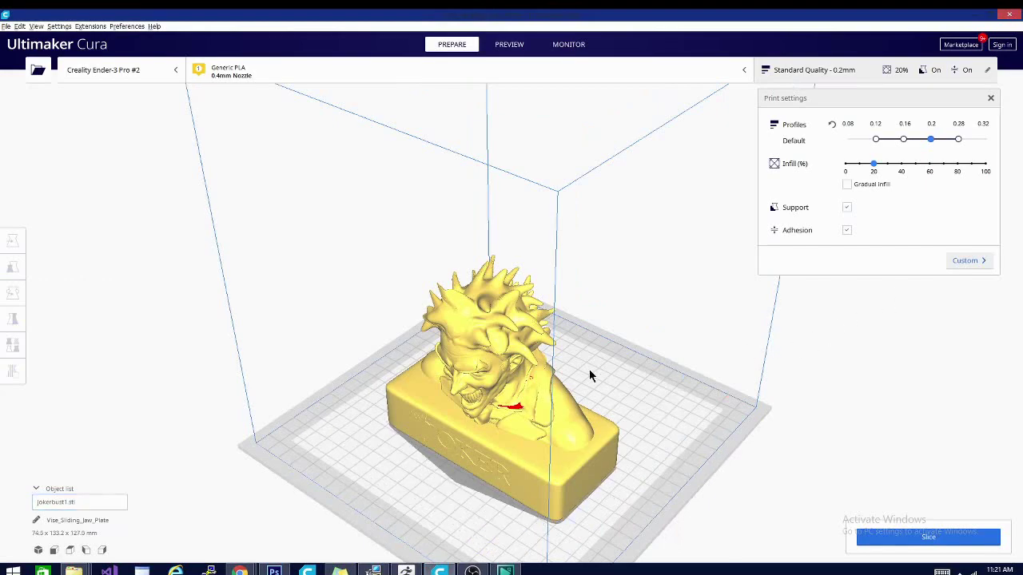
Orbit around the upright bust to inspect its front, sides, back and JOKER base
{"action": "right_click_drag", "start_coordinate": [650, 394], "coordinate": [816, 325]}
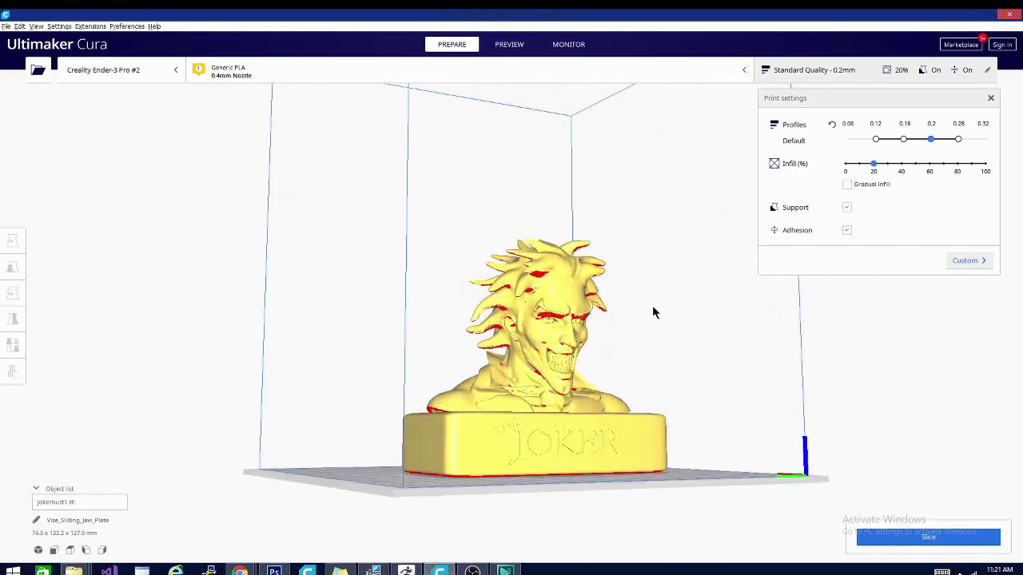
{"action": "right_click_drag", "start_coordinate": [653, 313], "coordinate": [695, 378]}
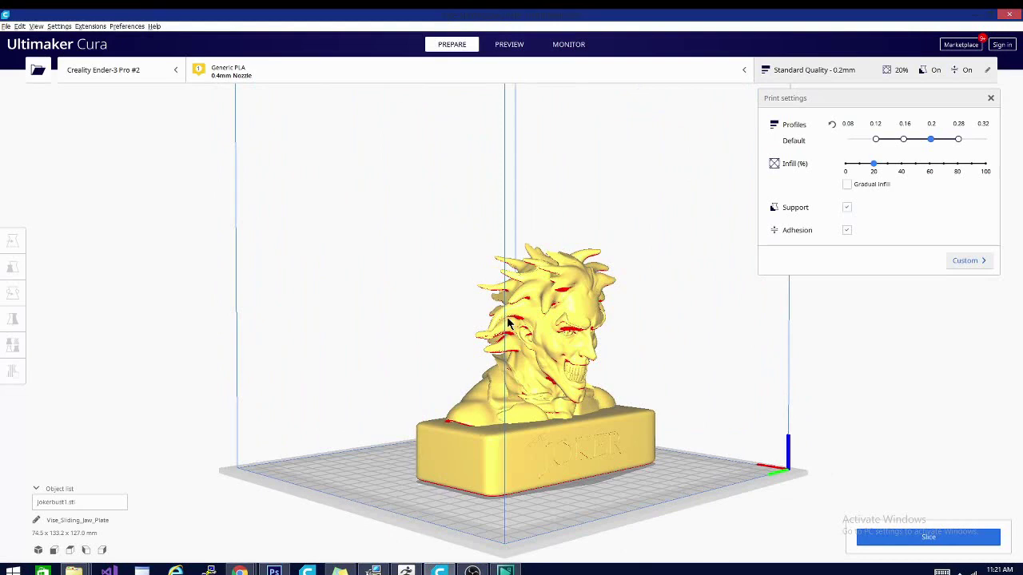
{"action": "right_click_drag", "start_coordinate": [675, 436], "coordinate": [694, 421]}
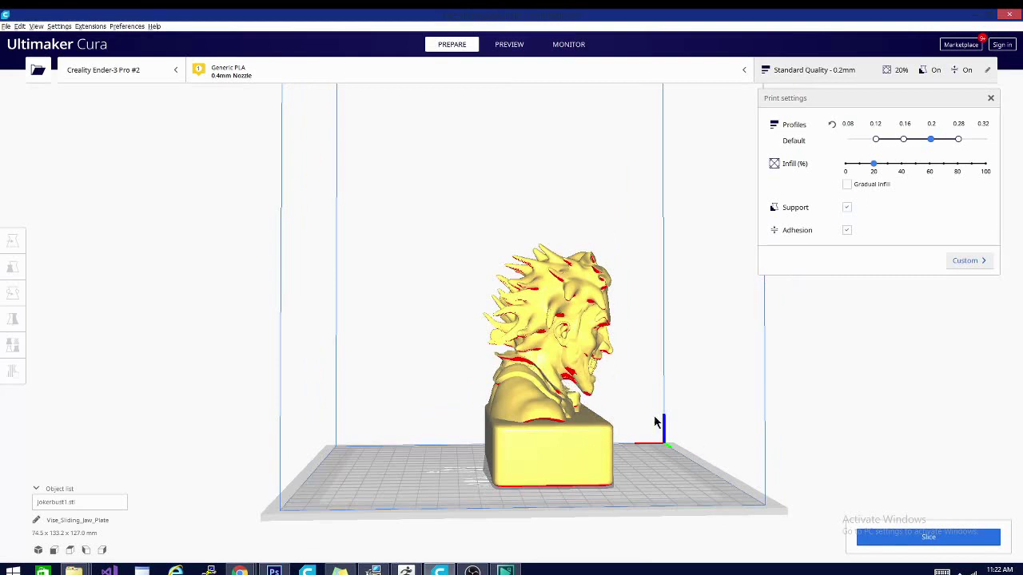
{"action": "right_click_drag", "start_coordinate": [657, 422], "coordinate": [592, 424]}
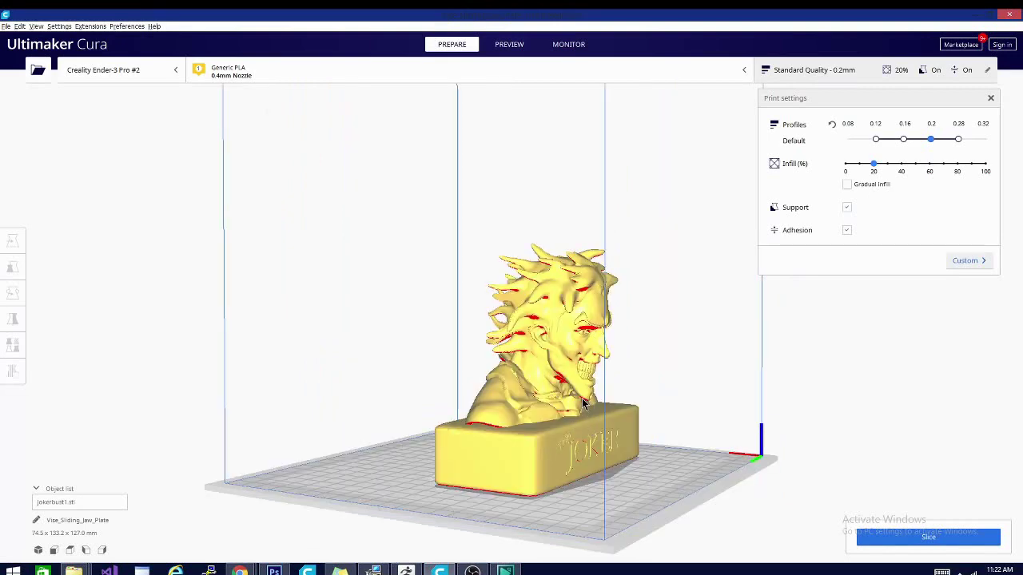
{"action": "right_click_drag", "start_coordinate": [356, 415], "coordinate": [289, 392]}
{"action": "right_click_drag", "start_coordinate": [361, 410], "coordinate": [271, 408]}
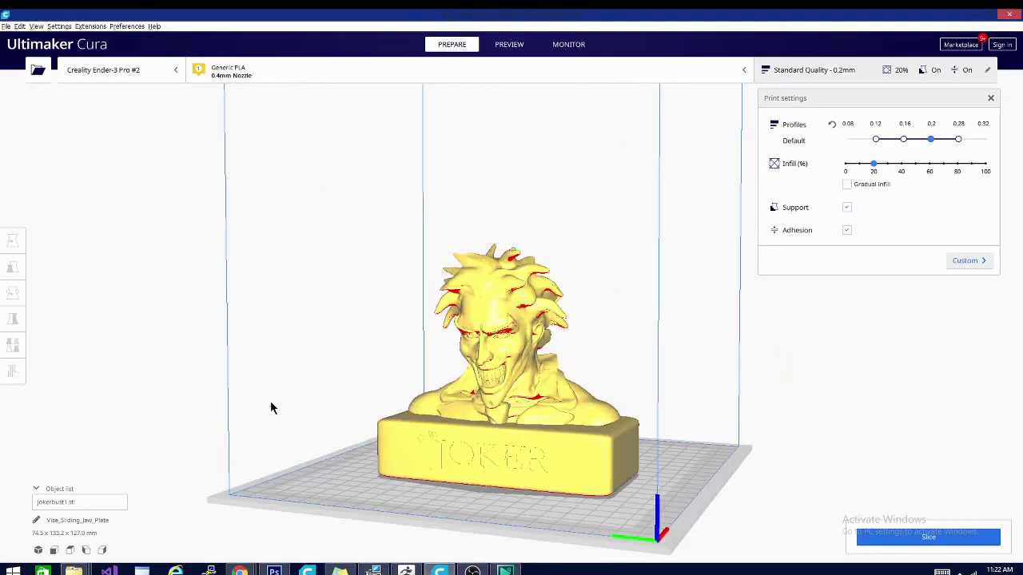
Enable support and keep orbiting to check the bust's overhangs and base text
{"action": "left_click", "coordinate": [848, 208]}
{"action": "right_click_drag", "start_coordinate": [318, 382], "coordinate": [736, 426]}
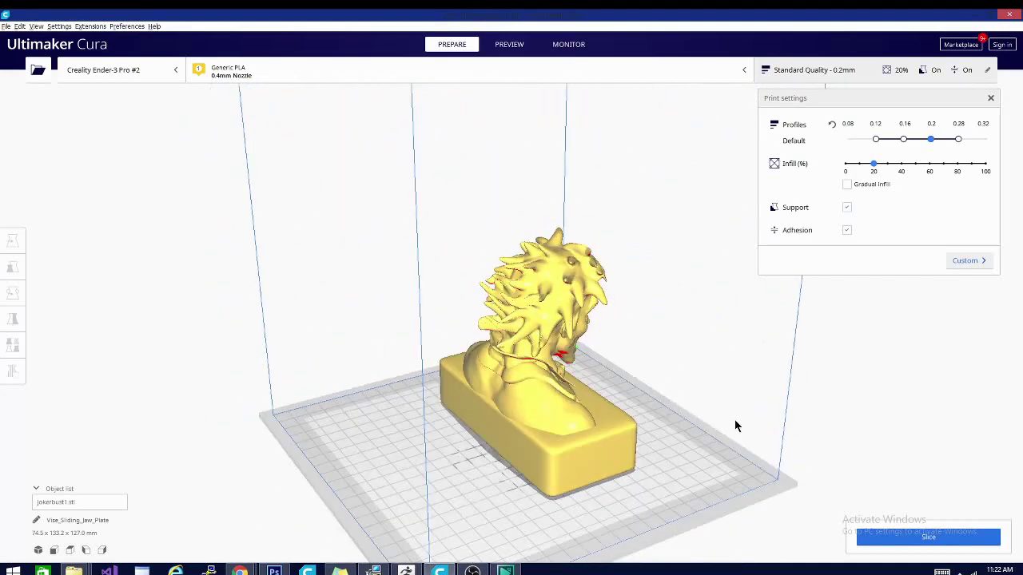
{"action": "right_click_drag", "start_coordinate": [654, 394], "coordinate": [393, 287]}
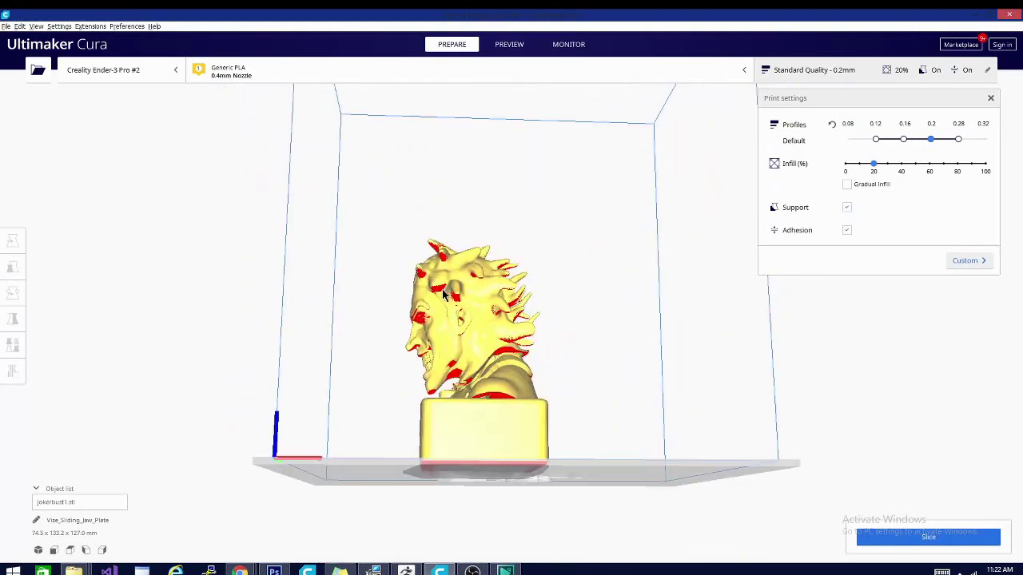
{"action": "right_click_drag", "start_coordinate": [584, 356], "coordinate": [501, 385]}
{"action": "right_click_drag", "start_coordinate": [596, 392], "coordinate": [229, 403]}
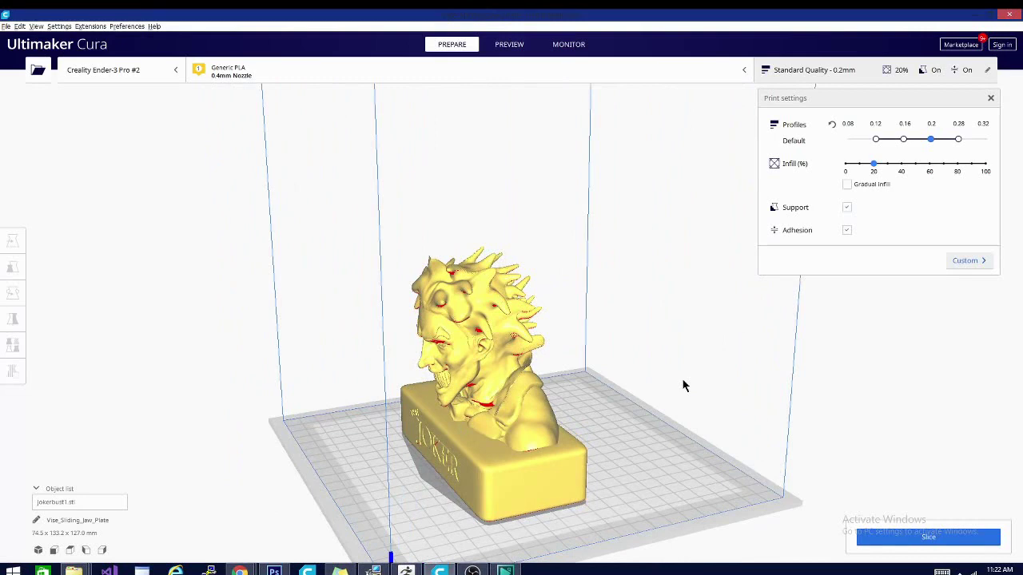
{"action": "right_click_drag", "start_coordinate": [683, 386], "coordinate": [337, 424]}
Reselect the Joker bust, turn it to face the viewer, and switch to the Mirror tool
{"action": "right_click_drag", "start_coordinate": [424, 430], "coordinate": [554, 418]}
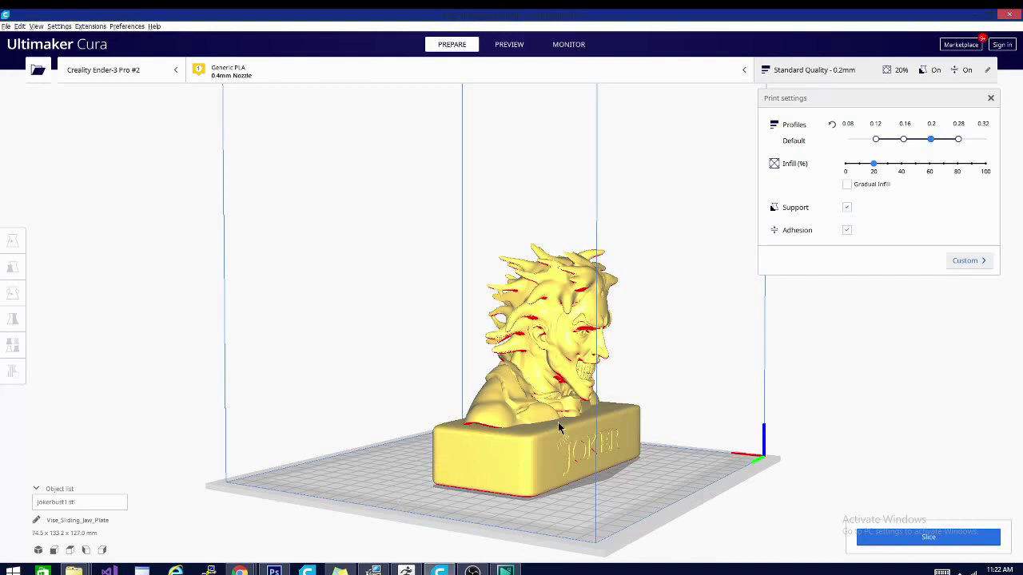
{"action": "left_click", "coordinate": [559, 429]}
{"action": "left_click", "coordinate": [324, 376]}
{"action": "left_click", "coordinate": [576, 375]}
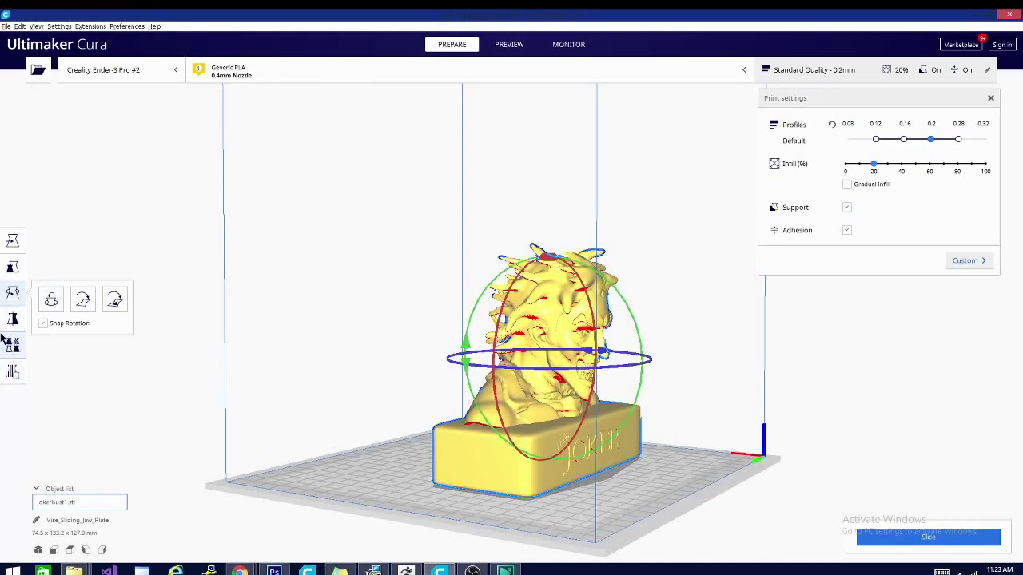
{"action": "right_click_drag", "start_coordinate": [735, 356], "coordinate": [605, 342]}
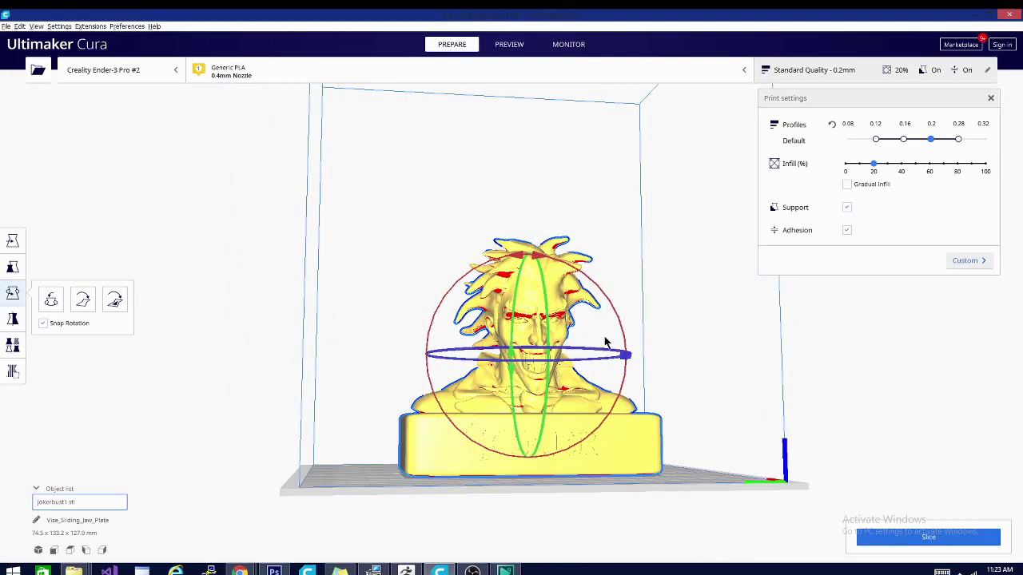
{"action": "left_click", "coordinate": [11, 319]}
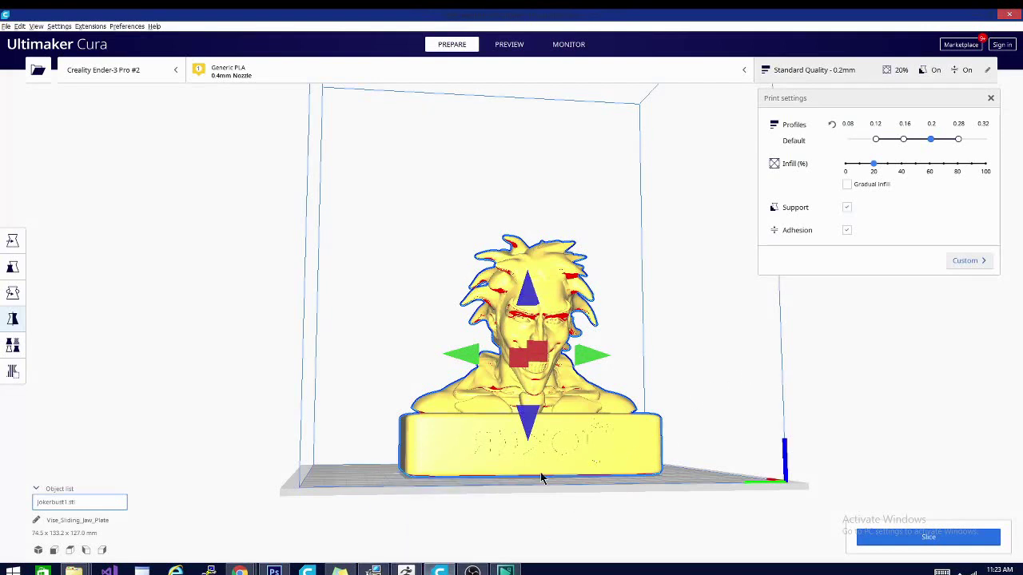
{"action": "mouse_move", "coordinate": [731, 416]}
{"action": "right_mouse_down"}
{"action": "mouse_move", "coordinate": [623, 415]}
{"action": "mouse_move", "coordinate": [776, 427]}
{"action": "mouse_move", "coordinate": [736, 427]}
{"action": "right_mouse_up"}
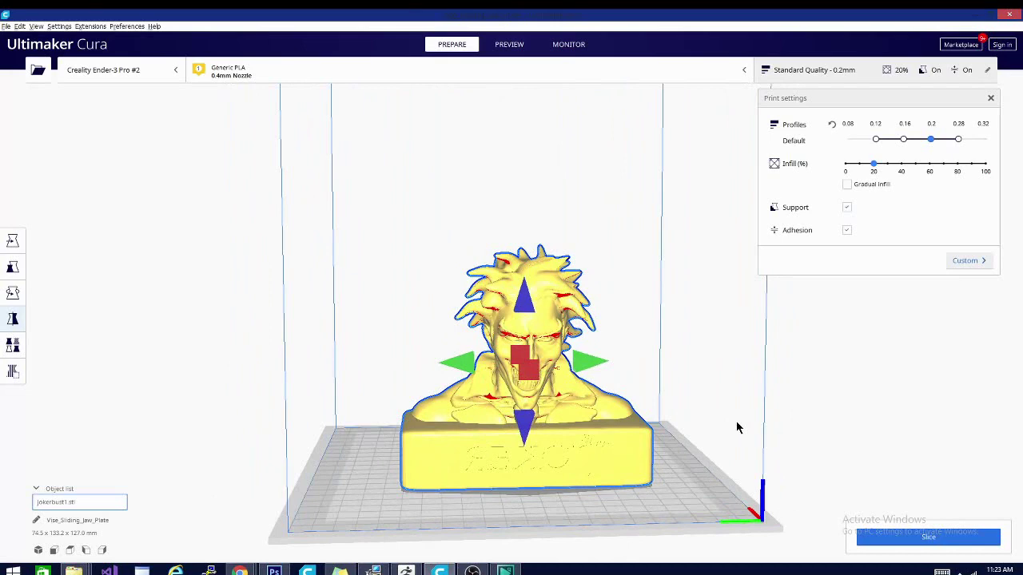
{"action": "right_click_drag", "start_coordinate": [646, 368], "coordinate": [668, 467]}
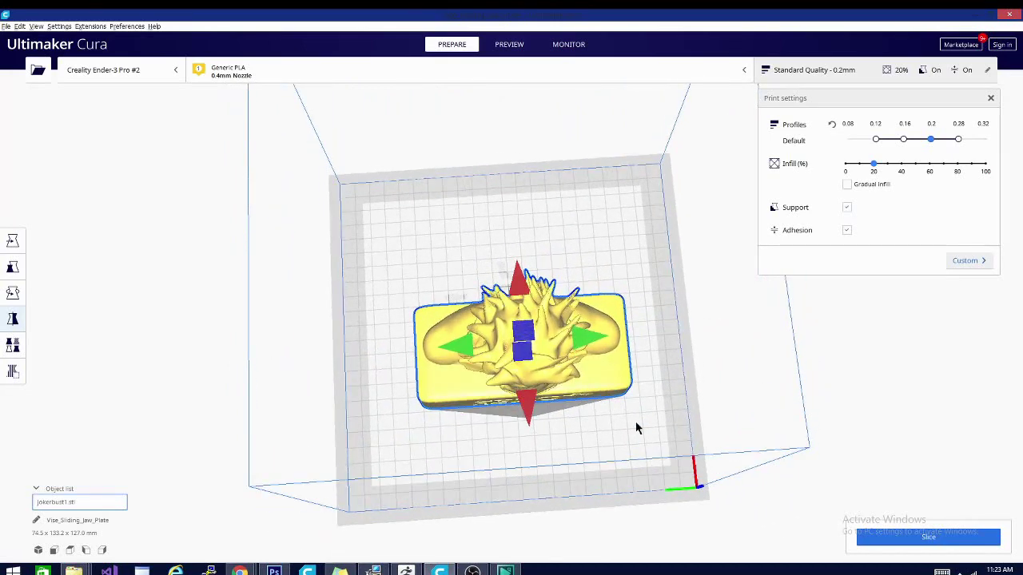
{"action": "right_click_drag", "start_coordinate": [635, 422], "coordinate": [635, 336]}
{"action": "right_click_drag", "start_coordinate": [635, 397], "coordinate": [612, 412]}
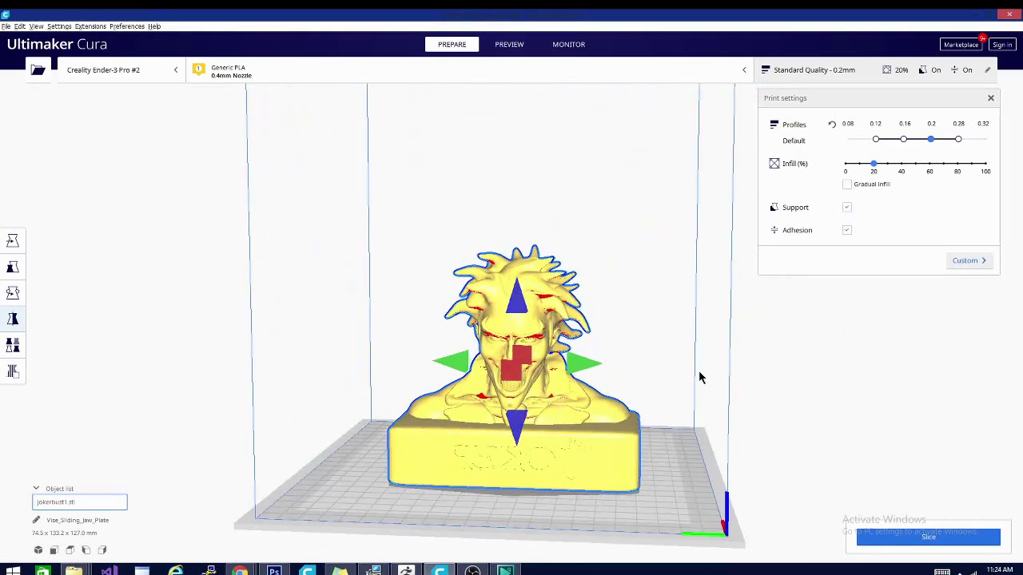
{"action": "right_click_drag", "start_coordinate": [337, 397], "coordinate": [57, 396]}
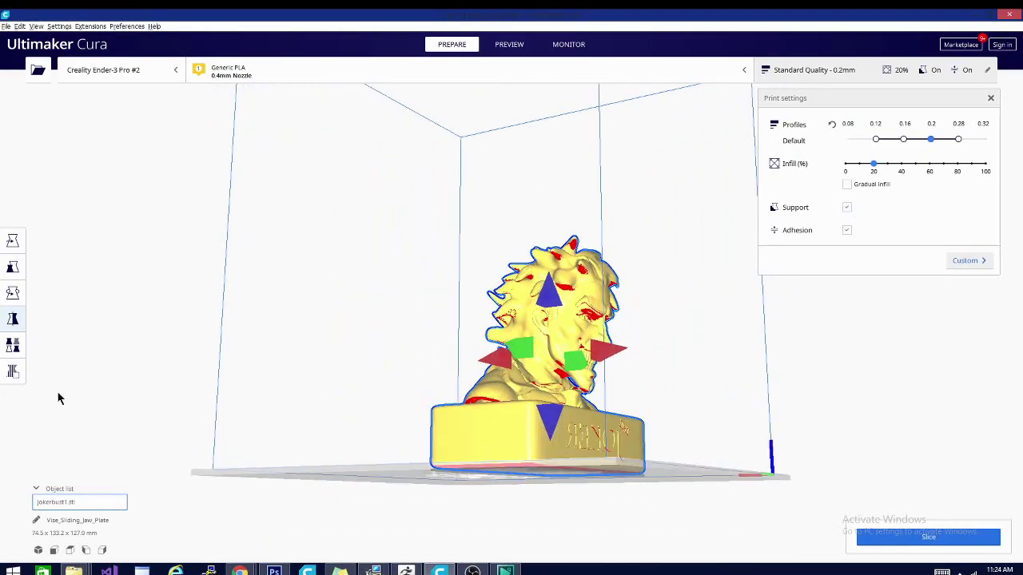
Centre the Joker bust on the build plate using Center Selected Model
{"action": "left_click", "coordinate": [12, 241]}
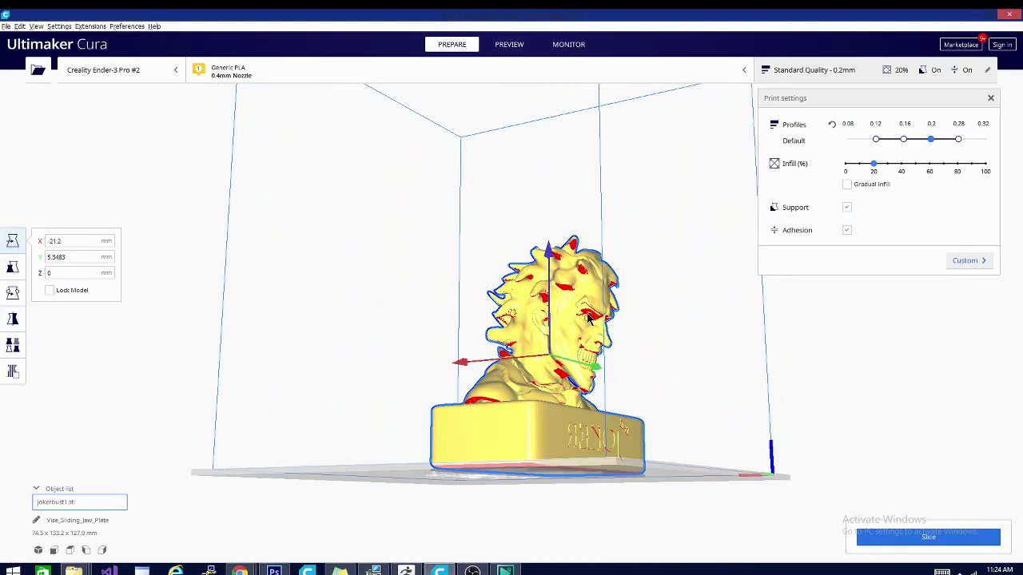
{"action": "right_click", "coordinate": [588, 319]}
{"action": "left_click", "coordinate": [612, 321]}
Choose Multiply Selected Model for the bust to bring up the Number of Copies prompt
{"action": "right_click_drag", "start_coordinate": [598, 342], "coordinate": [527, 330]}
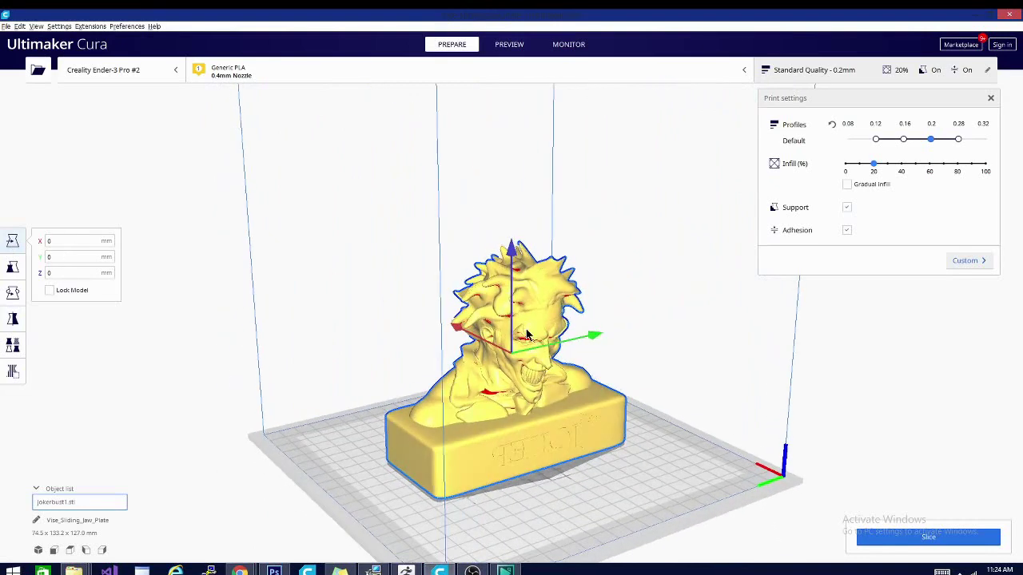
{"action": "right_click", "coordinate": [525, 328]}
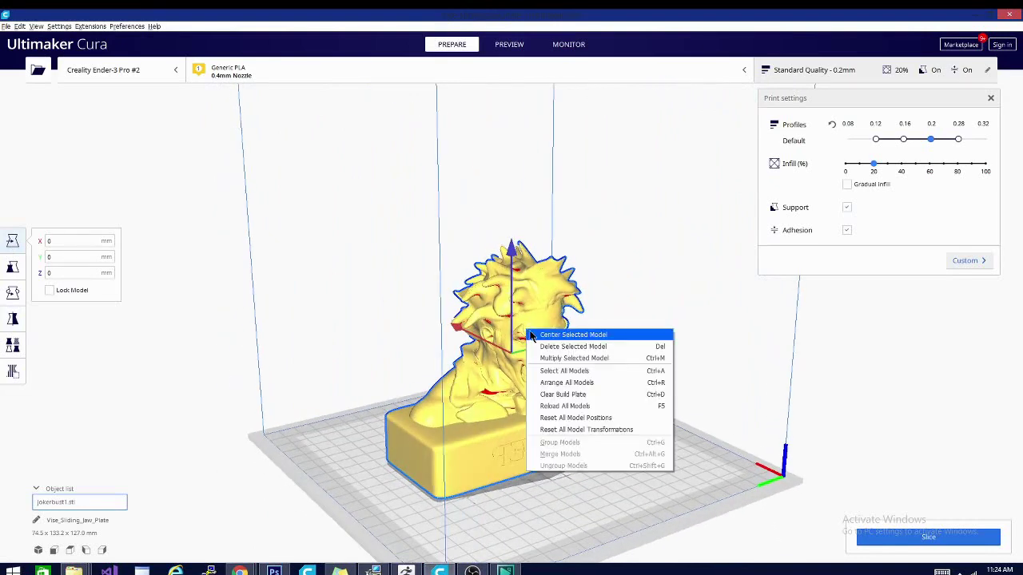
{"action": "left_click", "coordinate": [571, 358]}
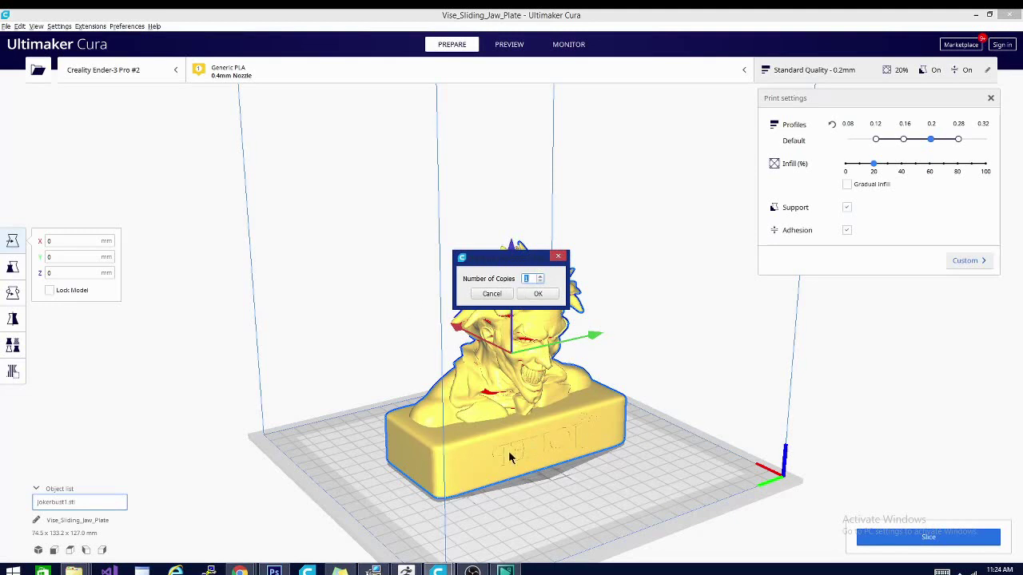
Close the Number of Copies dialog without copying, leaving one centred bust
{"action": "left_click", "coordinate": [560, 256]}
{"action": "right_click_drag", "start_coordinate": [782, 403], "coordinate": [570, 442]}
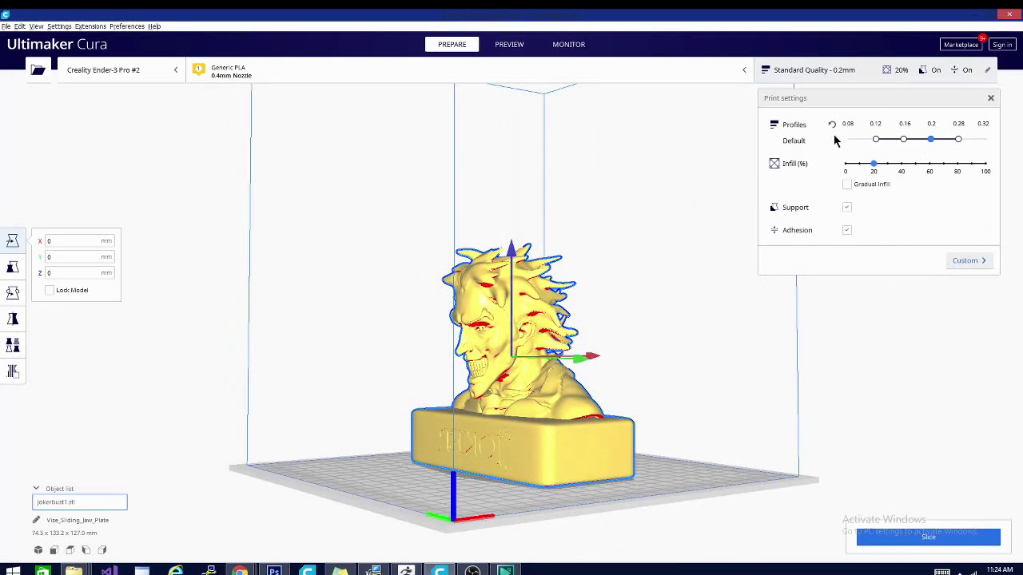
Slice the bust (23 h 29 min, 188 g) and view its 641 layers in Preview
{"action": "left_click", "coordinate": [942, 543]}
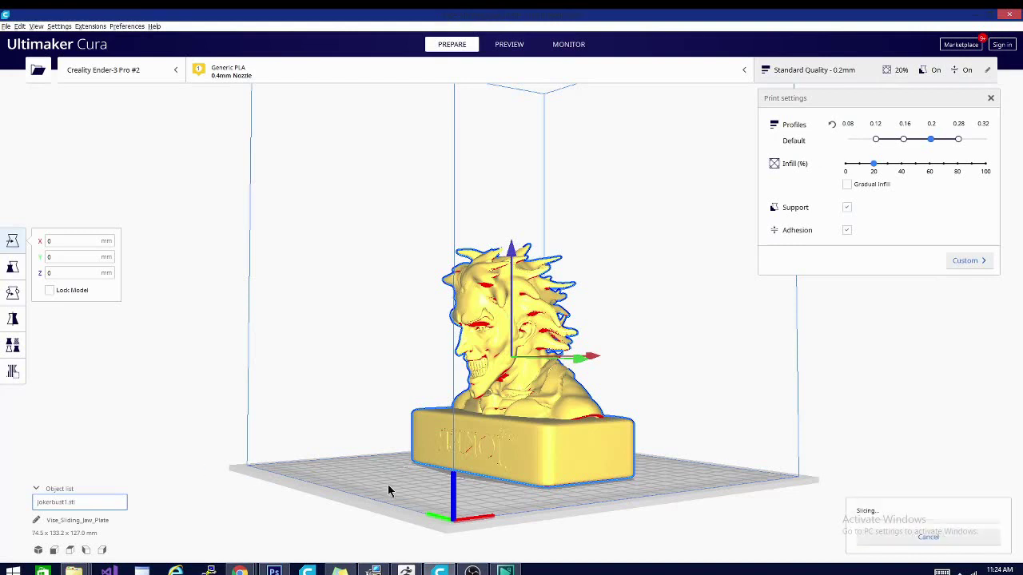
{"action": "right_click_drag", "start_coordinate": [389, 491], "coordinate": [393, 490]}
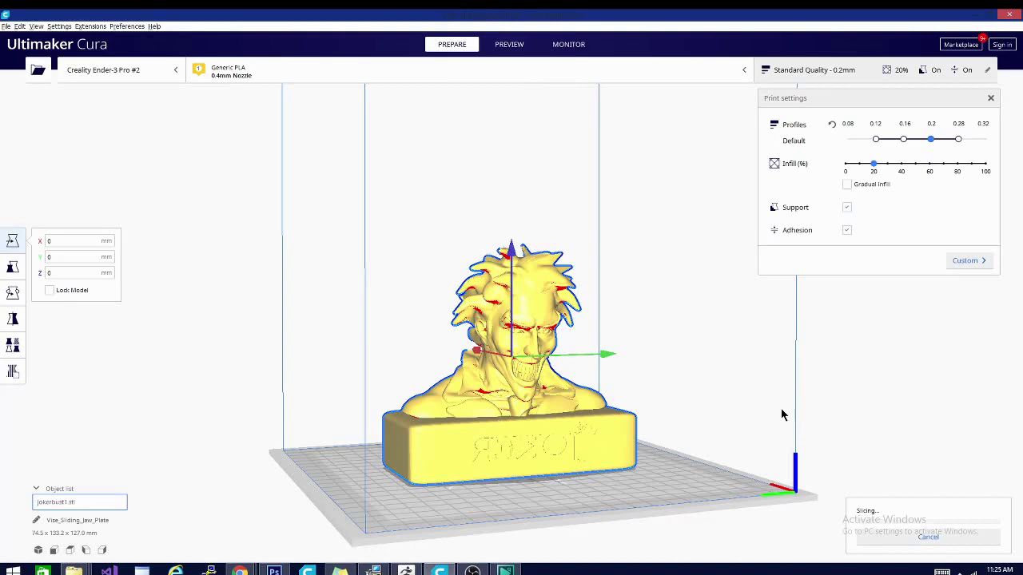
{"action": "right_click_drag", "start_coordinate": [783, 313], "coordinate": [542, 312]}
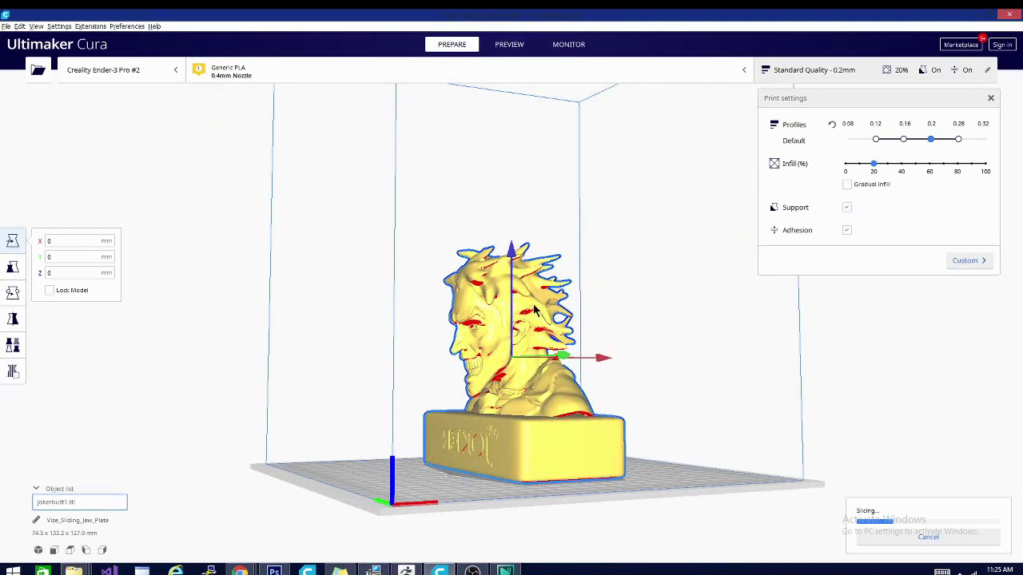
{"action": "right_click_drag", "start_coordinate": [415, 335], "coordinate": [706, 352]}
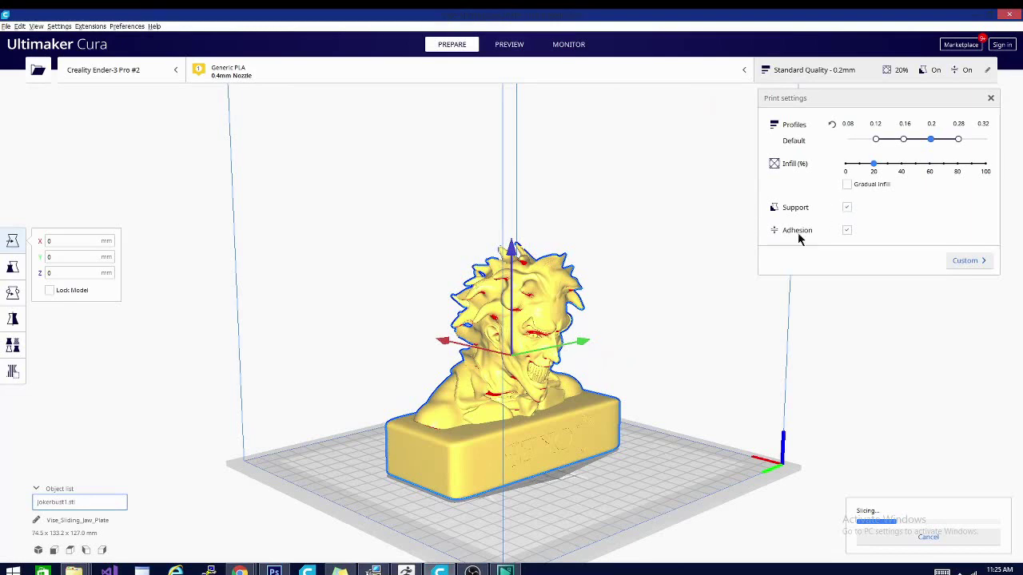
{"action": "right_click_drag", "start_coordinate": [708, 373], "coordinate": [490, 355]}
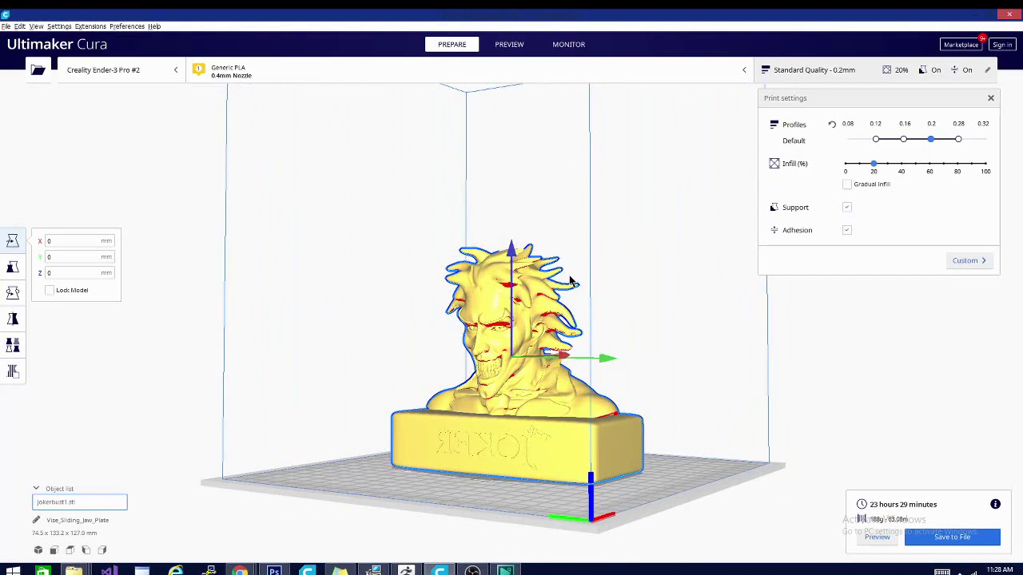
{"action": "mouse_move", "coordinate": [473, 569]}
{"action": "left_click", "coordinate": [518, 48]}
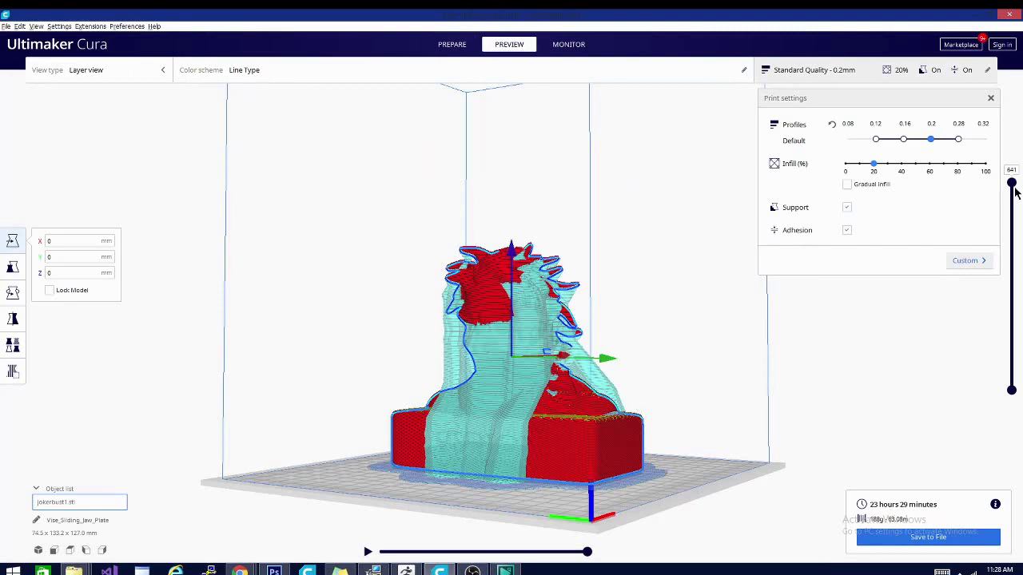
{"action": "left_click", "coordinate": [727, 356]}
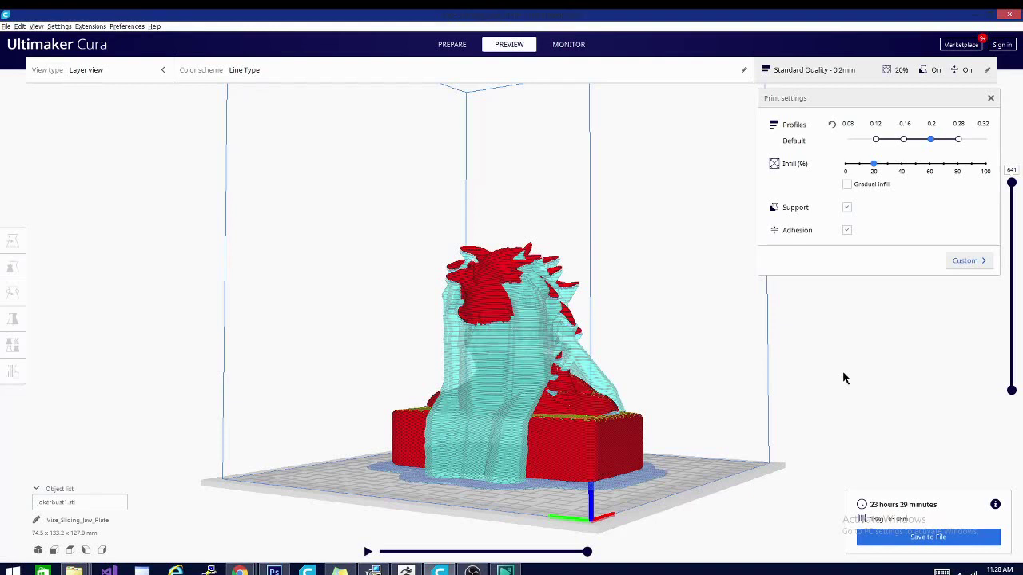
{"action": "right_click_drag", "start_coordinate": [843, 371], "coordinate": [584, 321]}
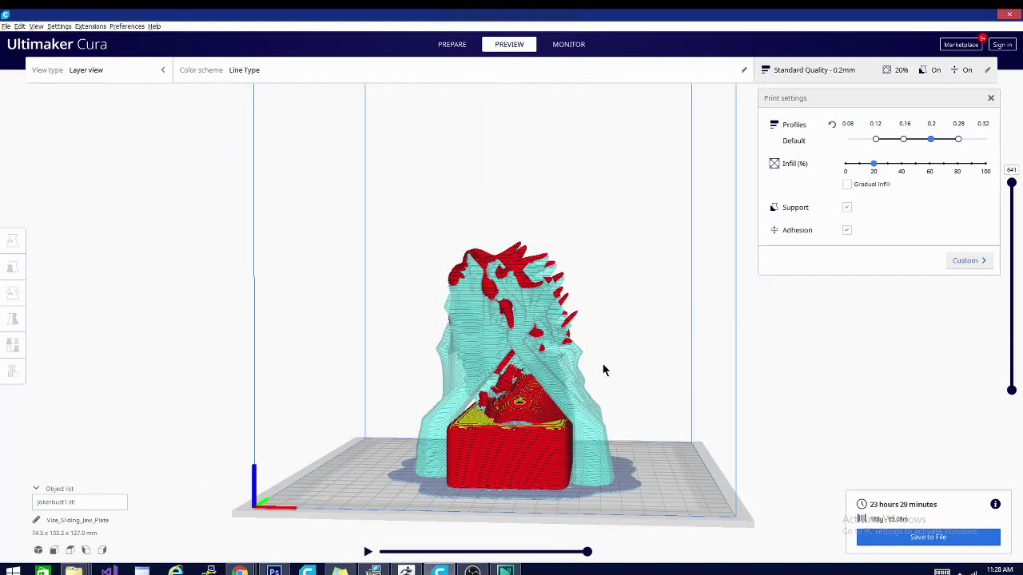
{"action": "right_click_drag", "start_coordinate": [454, 403], "coordinate": [539, 342]}
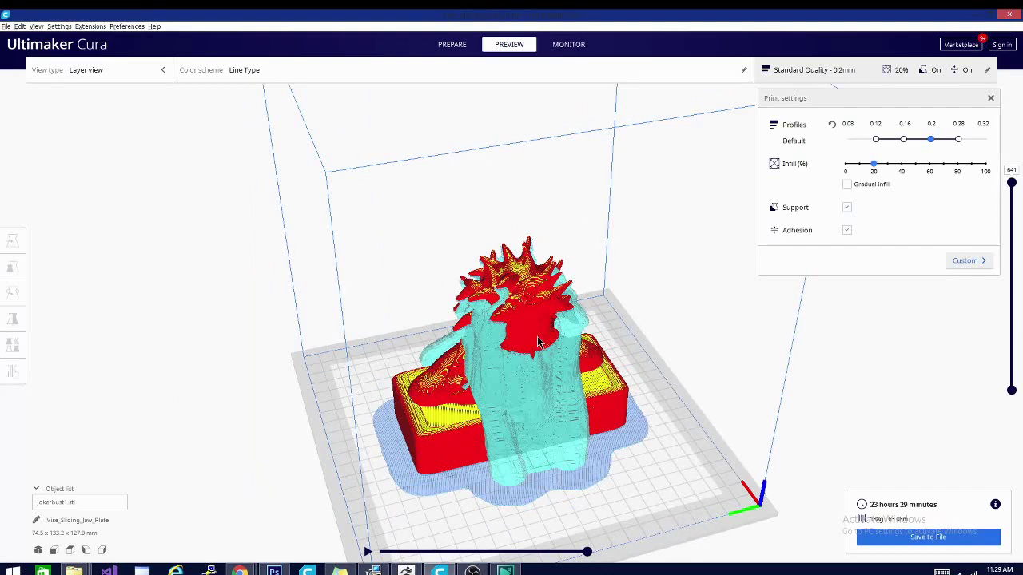
{"action": "right_click_drag", "start_coordinate": [539, 342], "coordinate": [561, 407]}
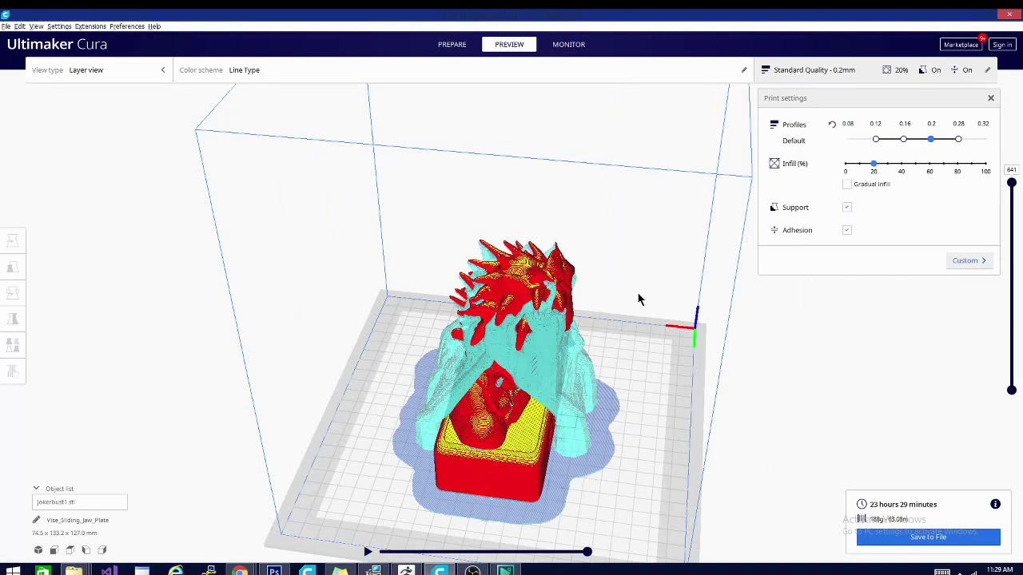
{"action": "right_click_drag", "start_coordinate": [559, 302], "coordinate": [782, 281]}
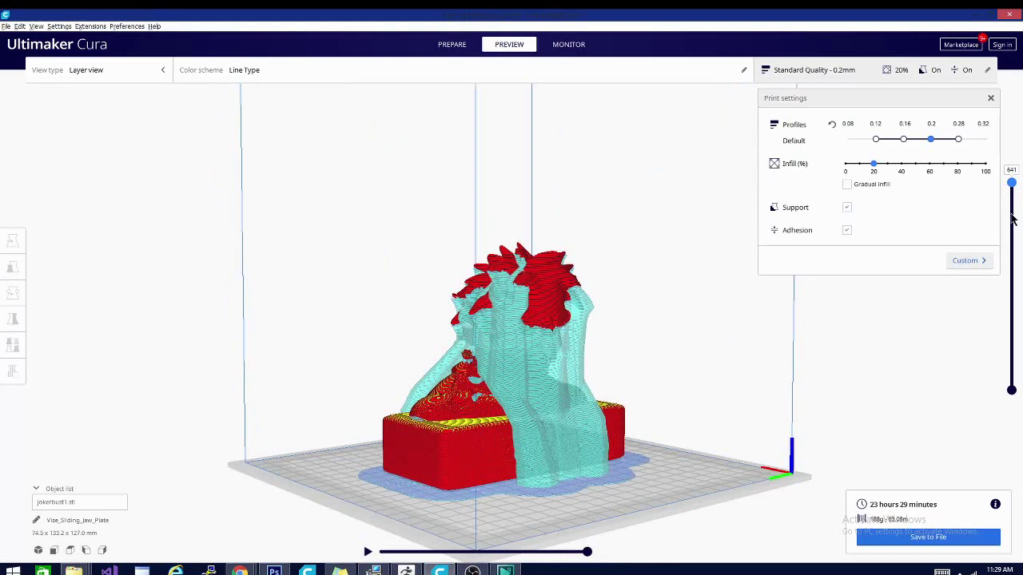
Cut the layer preview to layer 221 and rewind its path playback over the triangular infill
{"action": "scroll", "coordinate": [1013, 232], "scroll_direction": "down", "scroll_amount": 5}
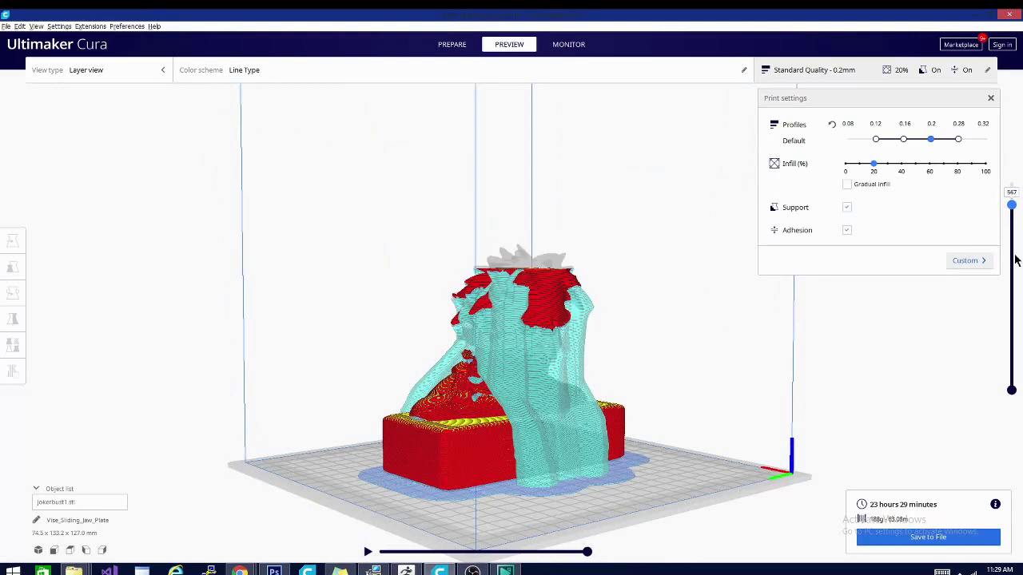
{"action": "scroll", "coordinate": [1015, 272], "scroll_direction": "down", "scroll_amount": 10}
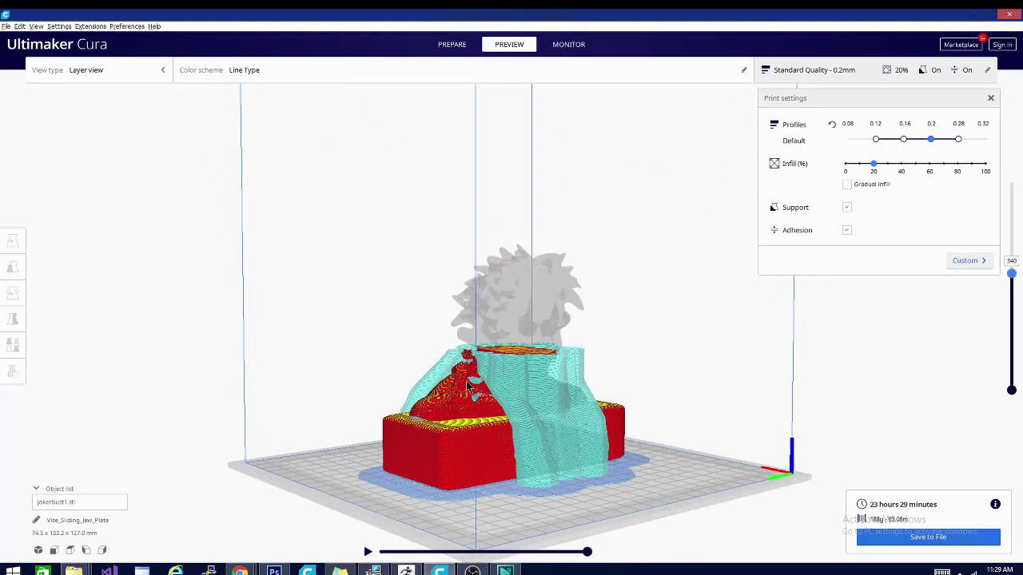
{"action": "right_click_drag", "start_coordinate": [661, 301], "coordinate": [458, 337]}
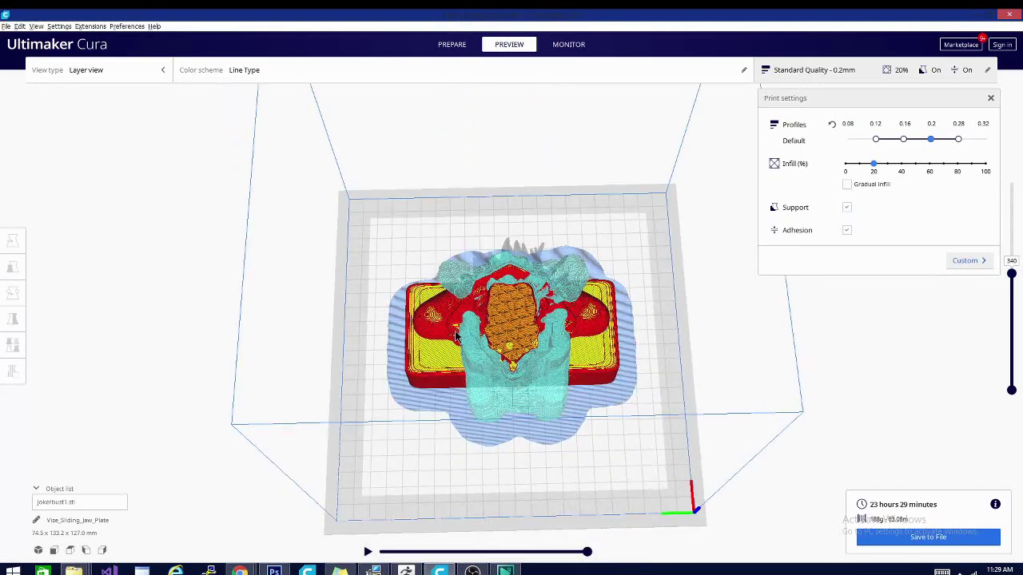
{"action": "scroll", "coordinate": [507, 346], "scroll_direction": "up", "scroll_amount": 2}
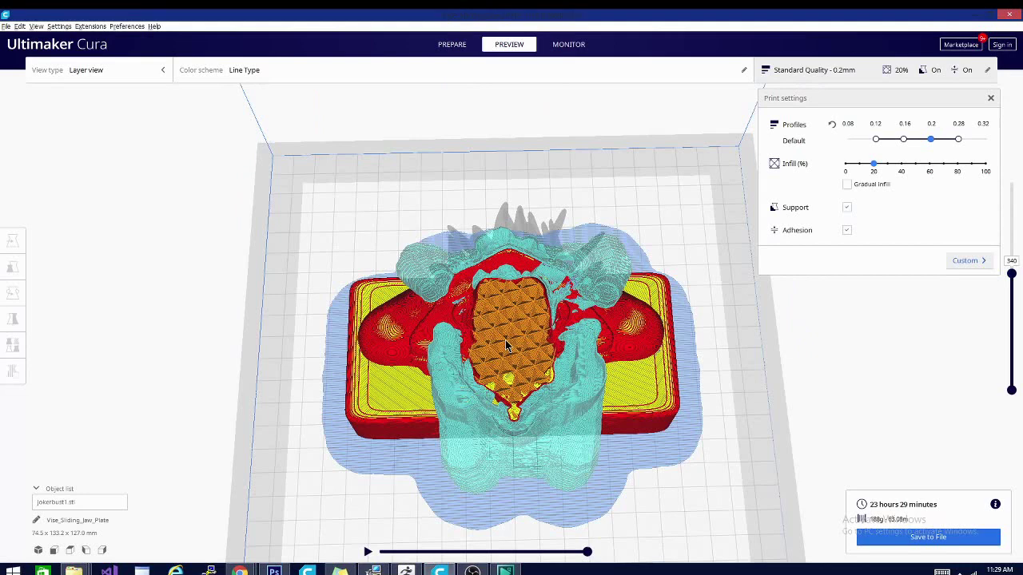
{"action": "scroll", "coordinate": [506, 345], "scroll_direction": "up", "scroll_amount": 2}
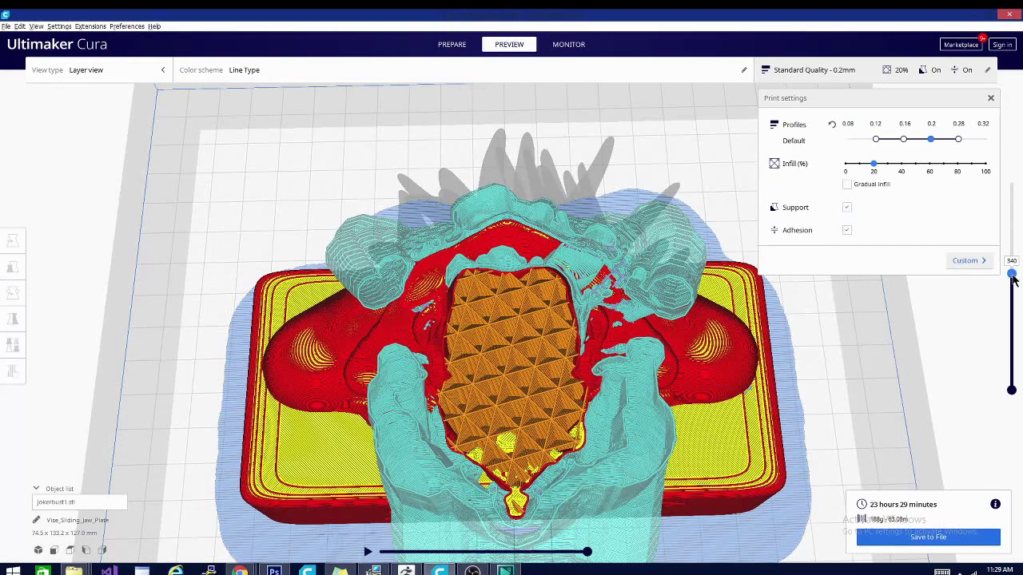
{"action": "left_click_drag", "start_coordinate": [1012, 275], "coordinate": [1013, 309]}
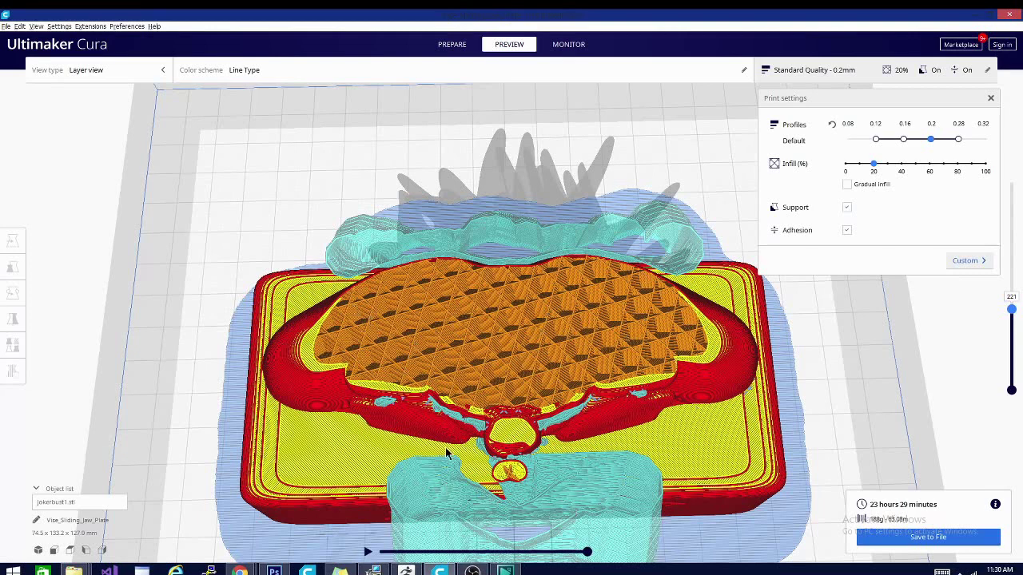
{"action": "left_click", "coordinate": [587, 551]}
{"action": "left_click_drag", "start_coordinate": [562, 557], "coordinate": [432, 558]}
Raise the layer preview to layer 234, where top surfaces start closing over the infill
{"action": "right_click", "coordinate": [433, 558]}
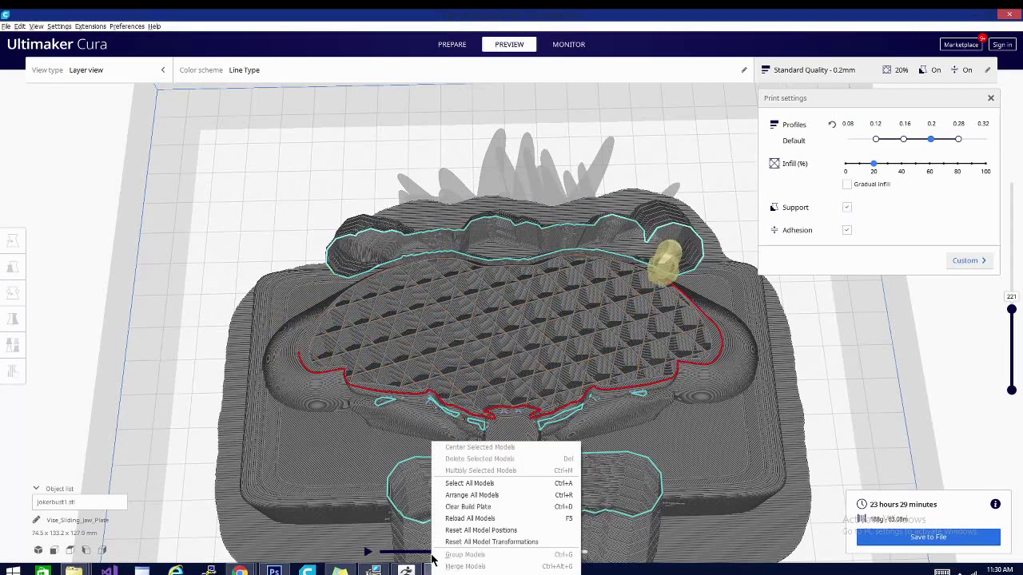
{"action": "left_click", "coordinate": [415, 553]}
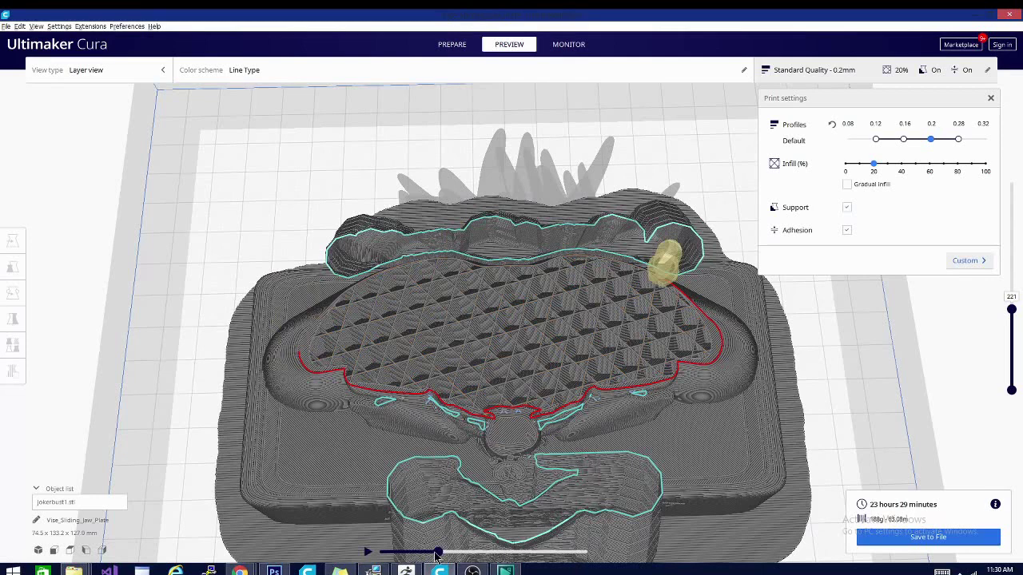
{"action": "left_click_drag", "start_coordinate": [438, 553], "coordinate": [636, 548]}
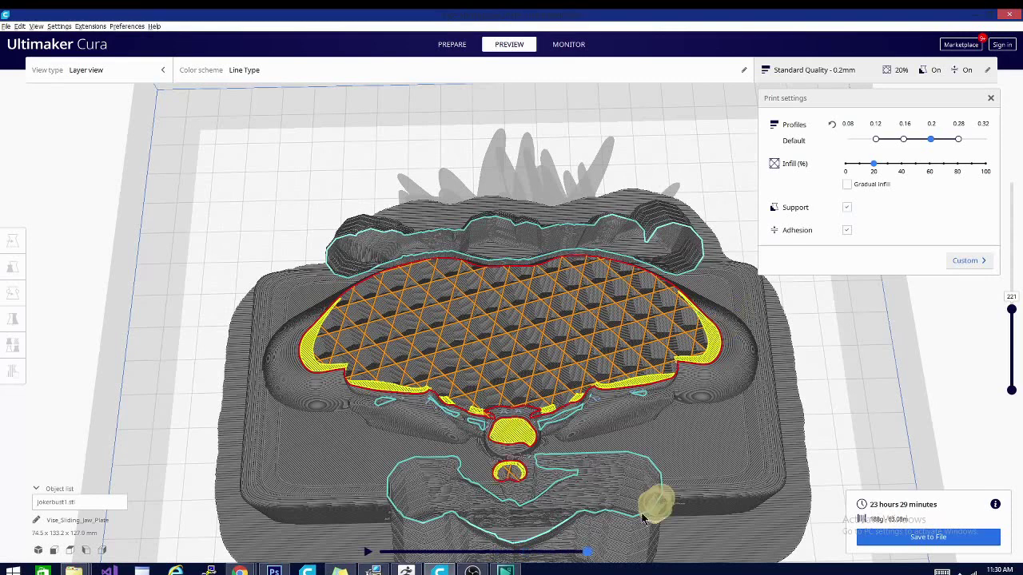
{"action": "left_click", "coordinate": [1012, 309]}
{"action": "left_click_drag", "start_coordinate": [1011, 308], "coordinate": [1011, 305]}
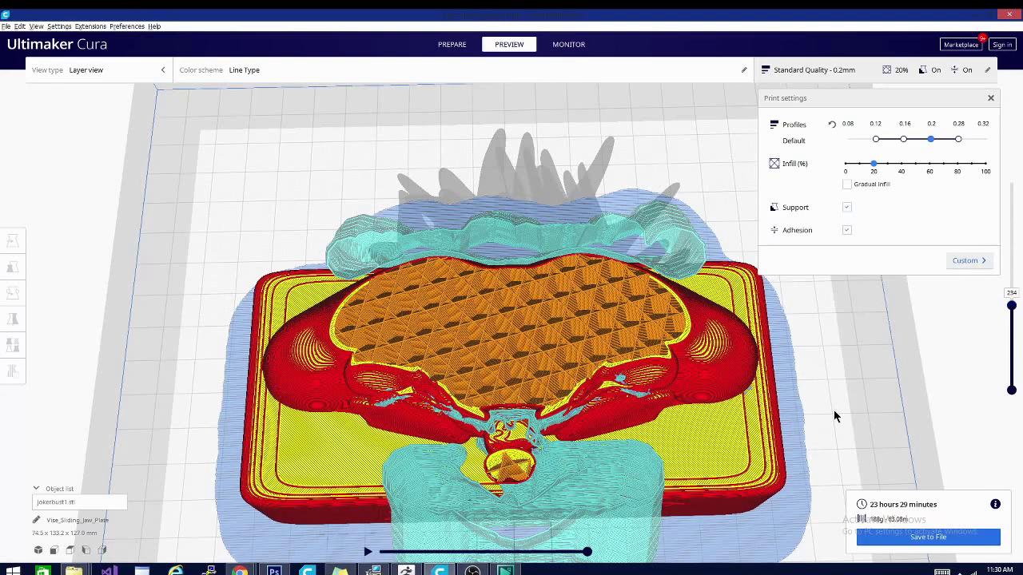
{"action": "right_click_drag", "start_coordinate": [742, 416], "coordinate": [591, 418]}
{"action": "scroll", "coordinate": [592, 412], "scroll_direction": "down", "scroll_amount": 5}
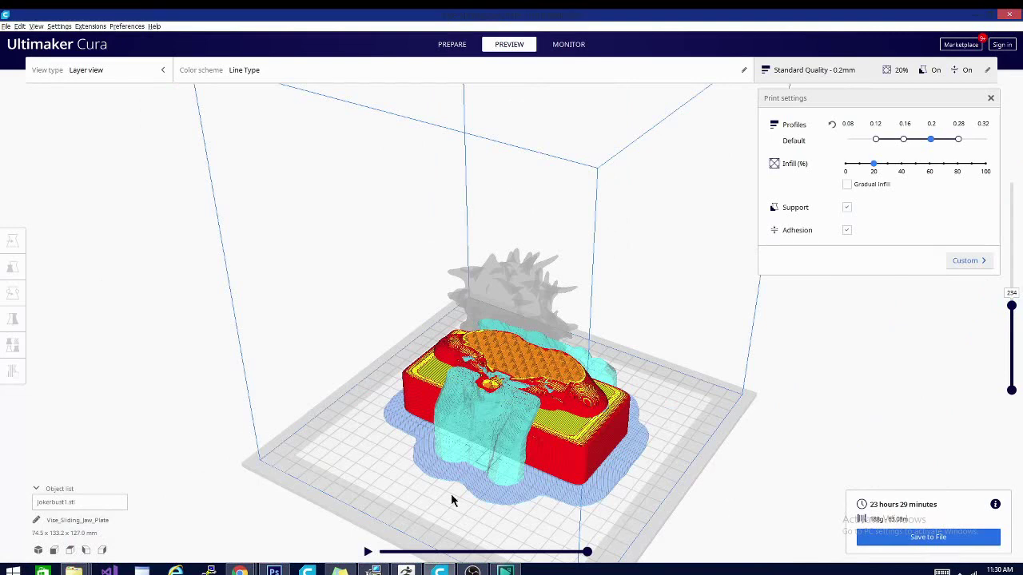
{"action": "right_click_drag", "start_coordinate": [452, 497], "coordinate": [516, 423]}
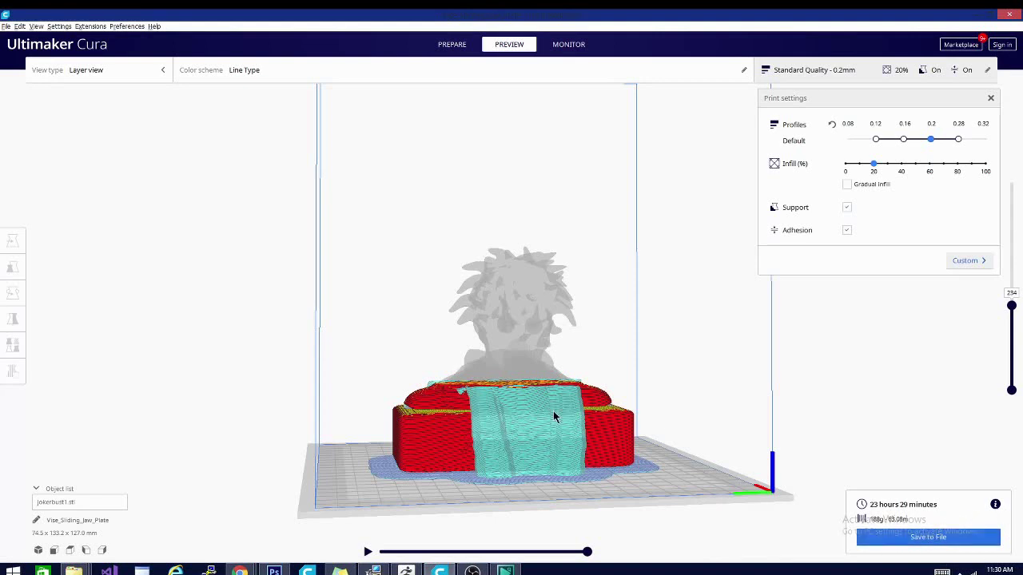
{"action": "right_click_drag", "start_coordinate": [756, 416], "coordinate": [590, 411]}
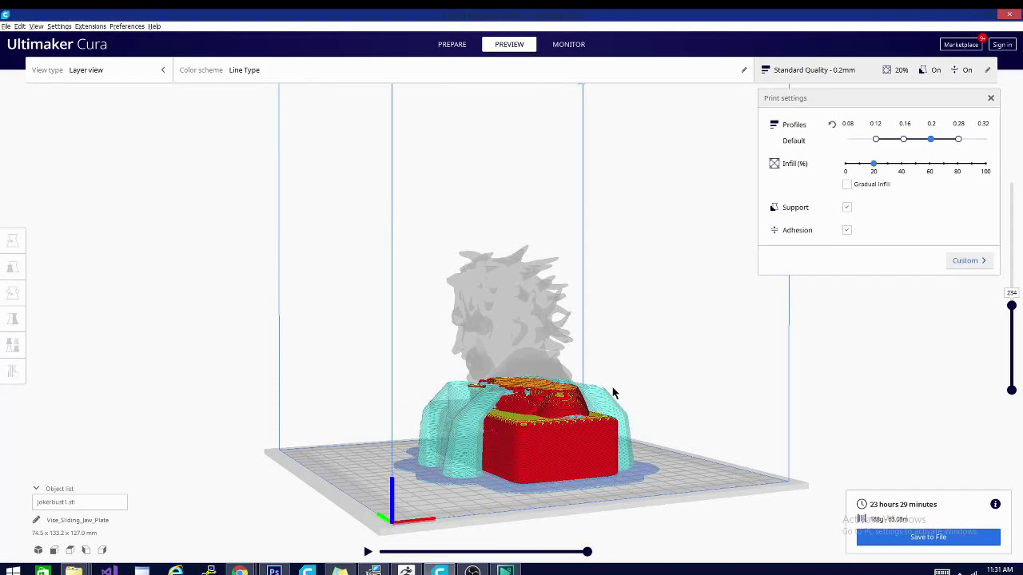
{"action": "right_click_drag", "start_coordinate": [422, 392], "coordinate": [506, 393]}
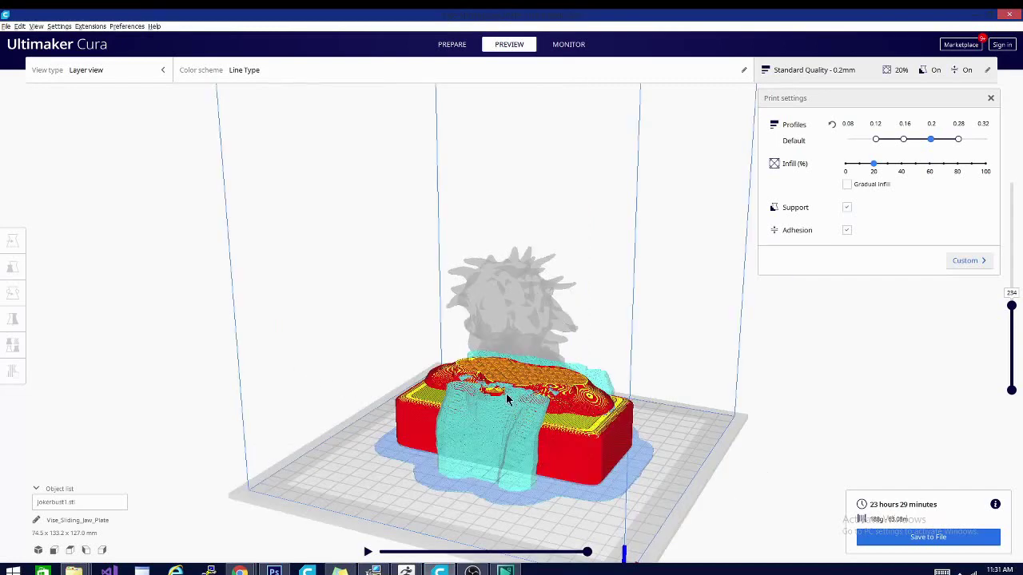
{"action": "right_click_drag", "start_coordinate": [572, 399], "coordinate": [423, 377]}
{"action": "right_click_drag", "start_coordinate": [336, 397], "coordinate": [309, 410]}
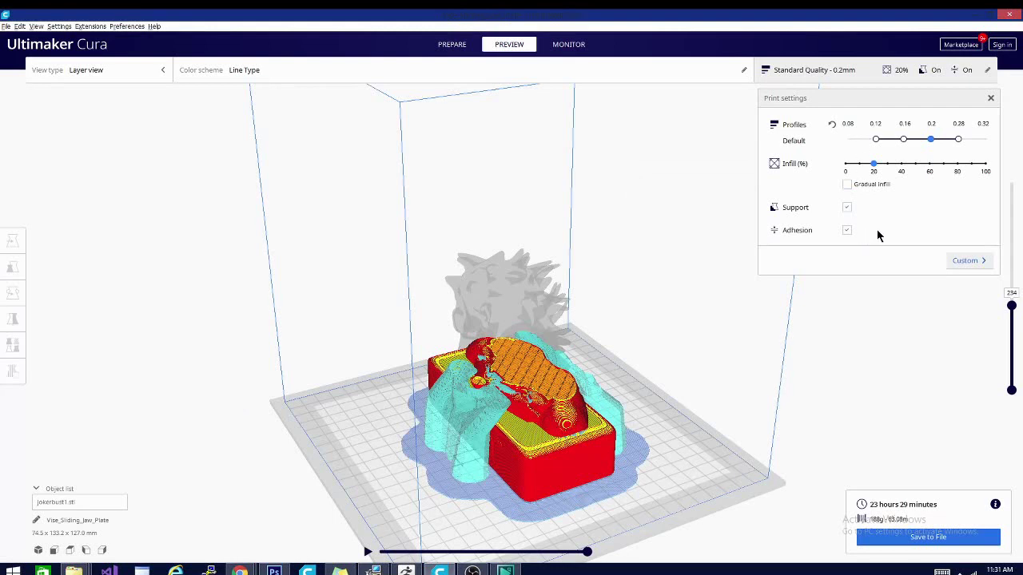
Show the Custom print settings for the Standard Quality 0.2mm profile, briefly expanding Quality
{"action": "left_click", "coordinate": [967, 267]}
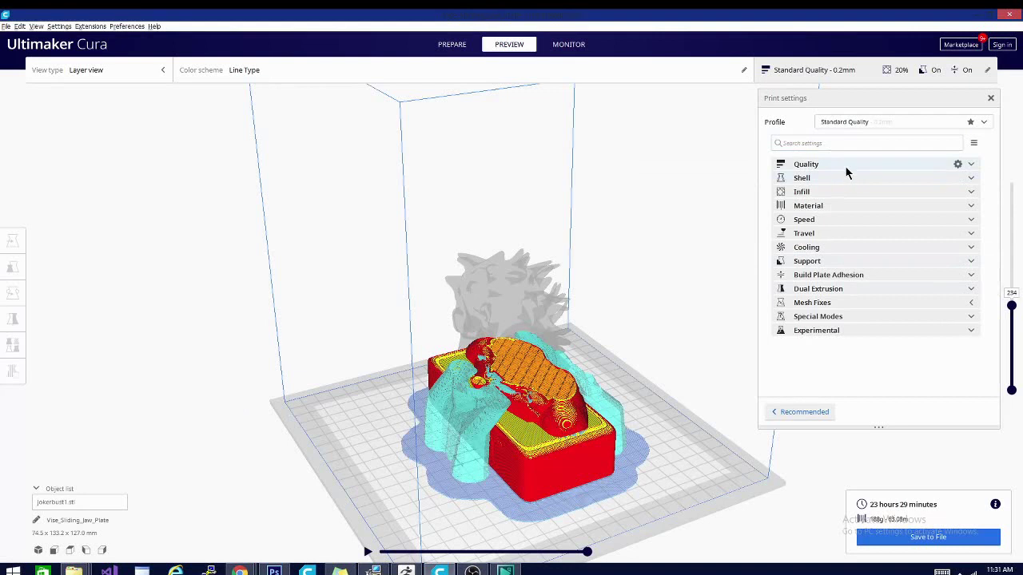
{"action": "left_click", "coordinate": [972, 164]}
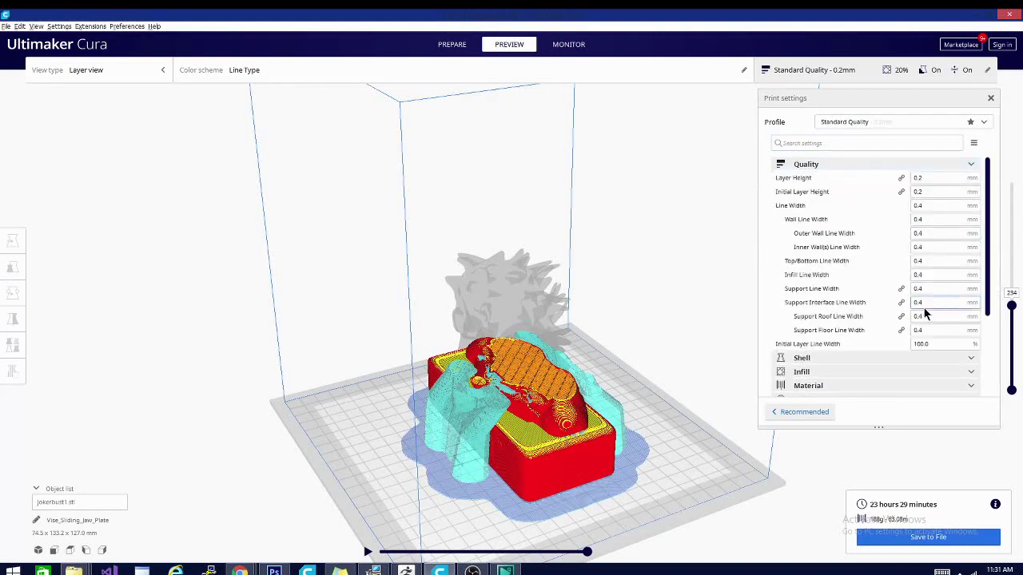
{"action": "left_click", "coordinate": [972, 164]}
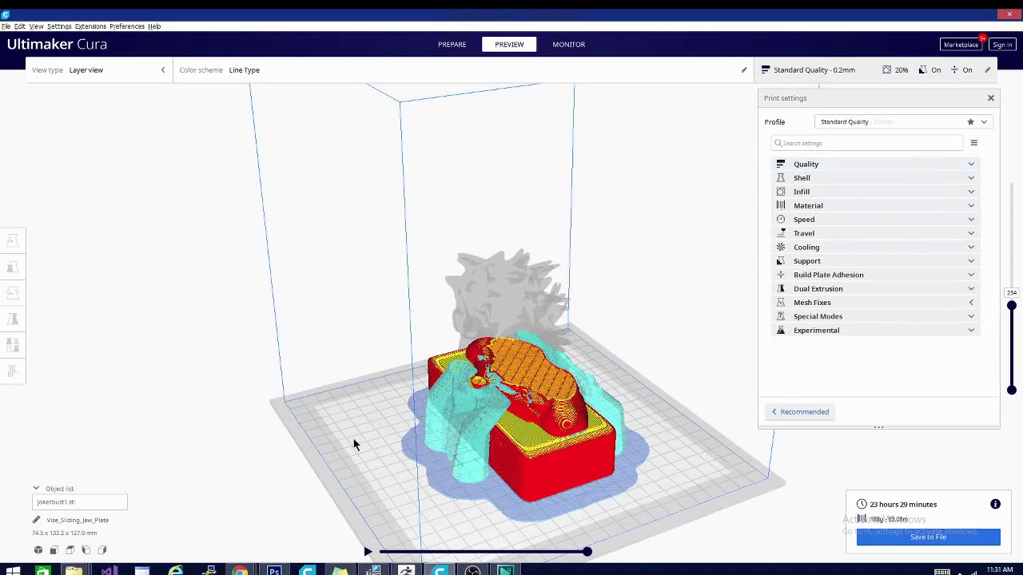
{"action": "right_click_drag", "start_coordinate": [585, 446], "coordinate": [530, 400]}
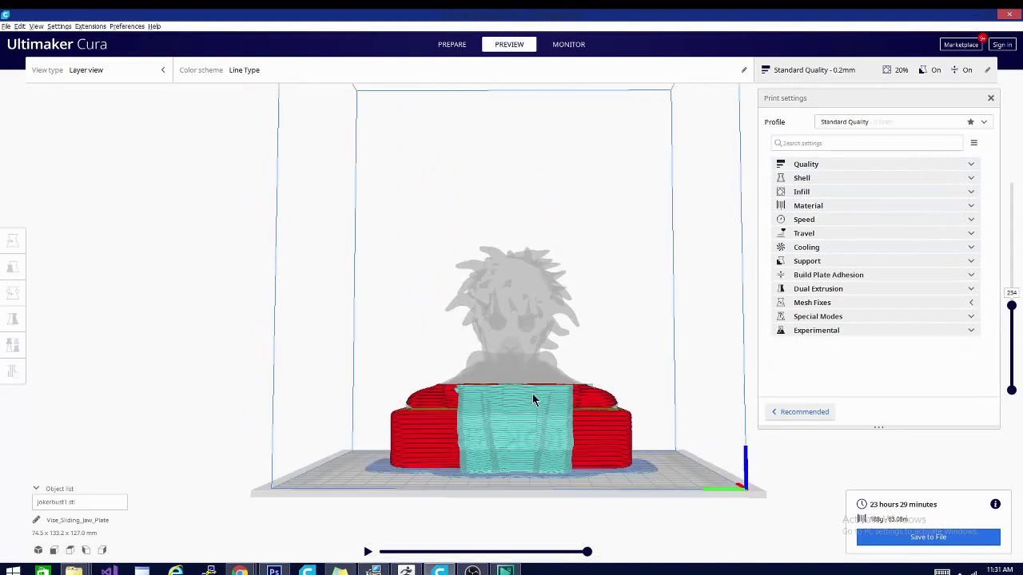